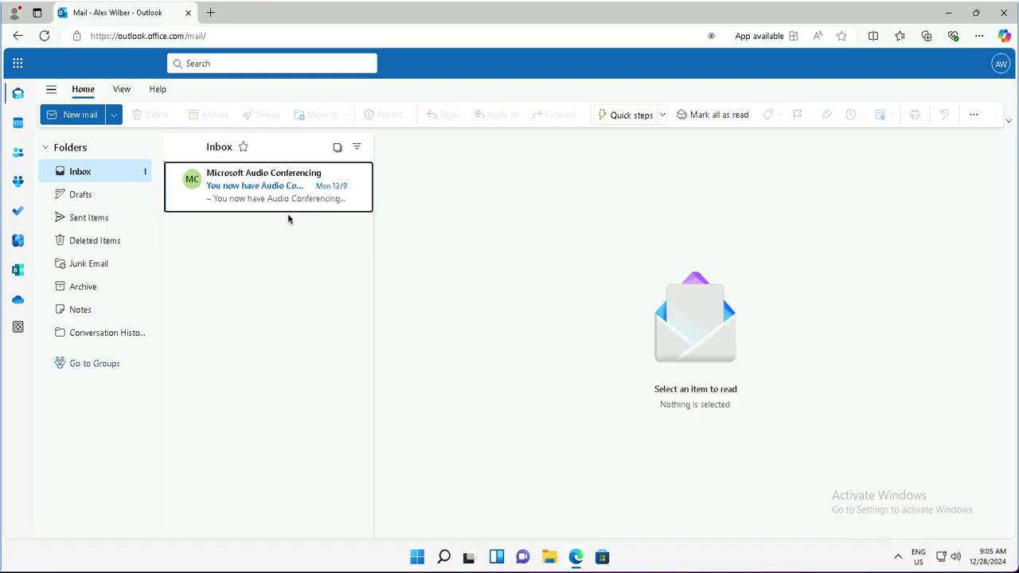
# Sign the current account out of Outlook on the web from the profile menu
pyautogui.click(1001, 64)
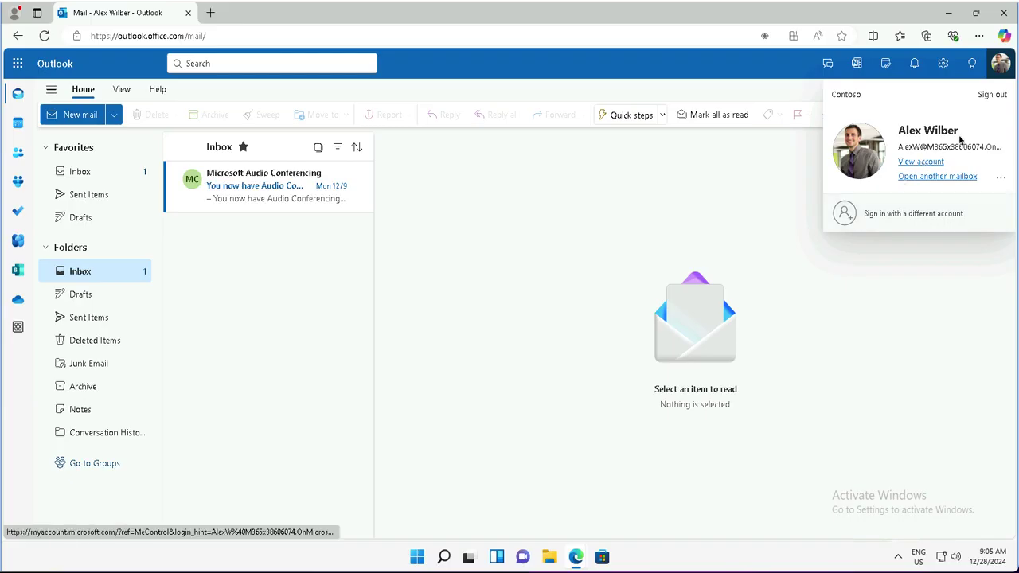
pyautogui.click(991, 94)
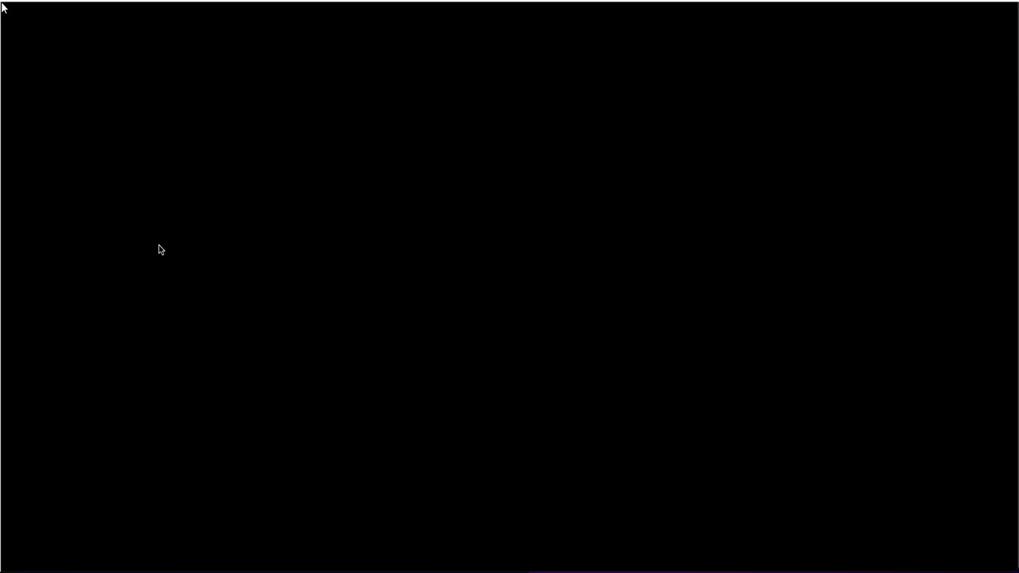
# Finish signing in with the admin password and open entra.microsoft.com in a new tab
pyautogui.press('Return')
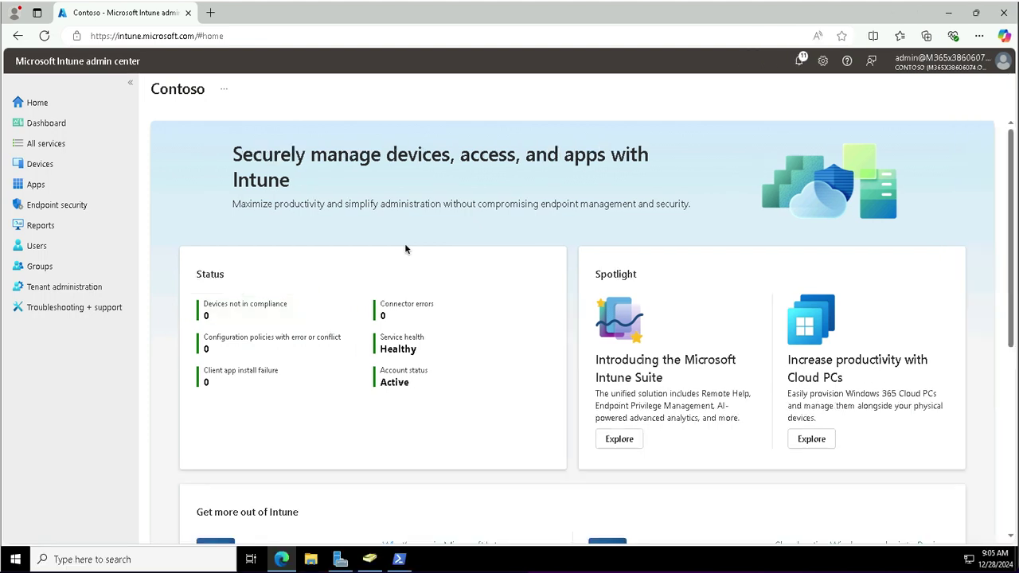
pyautogui.click(211, 13)
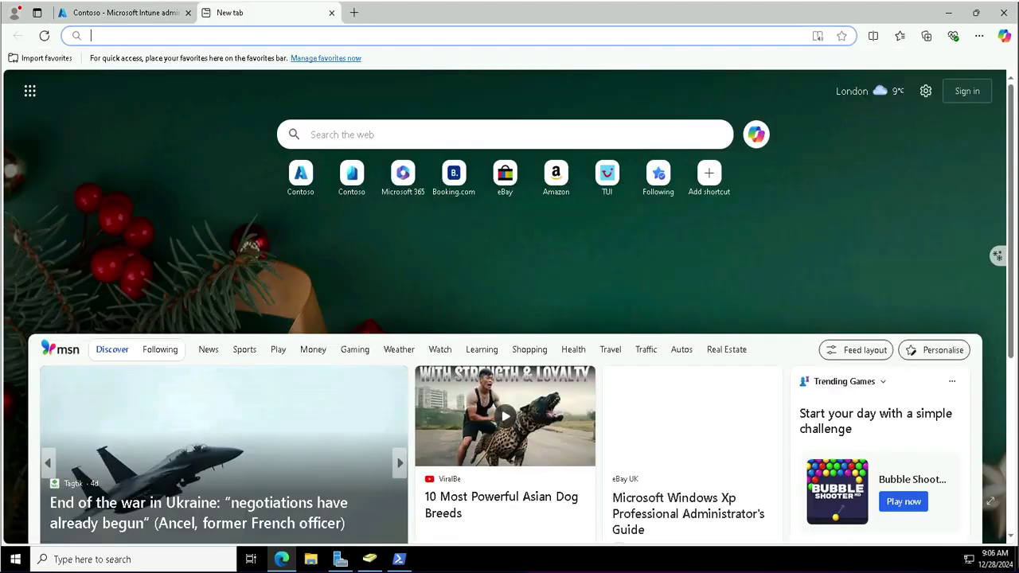
pyautogui.write('https://e')
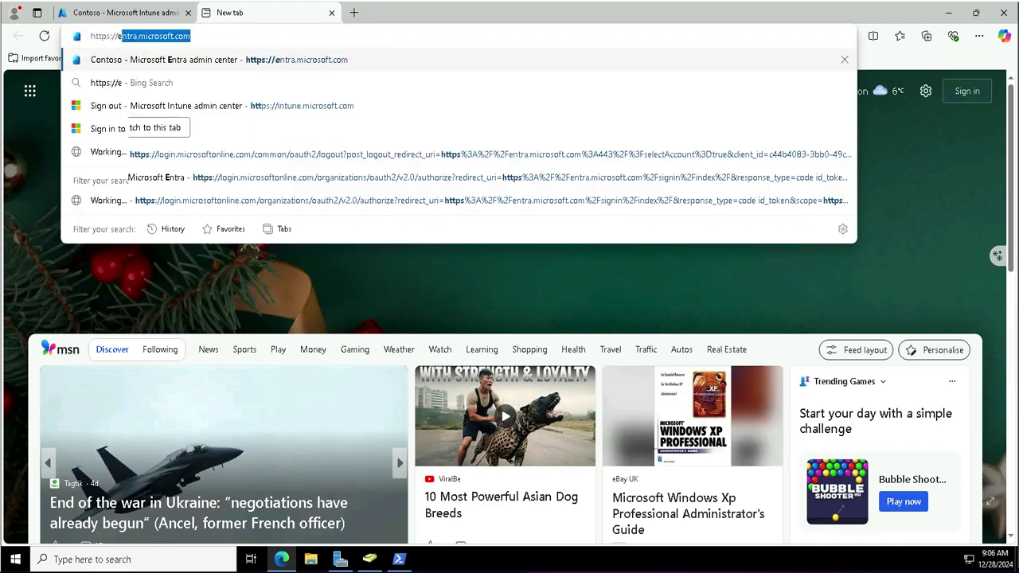
pyautogui.press('End')
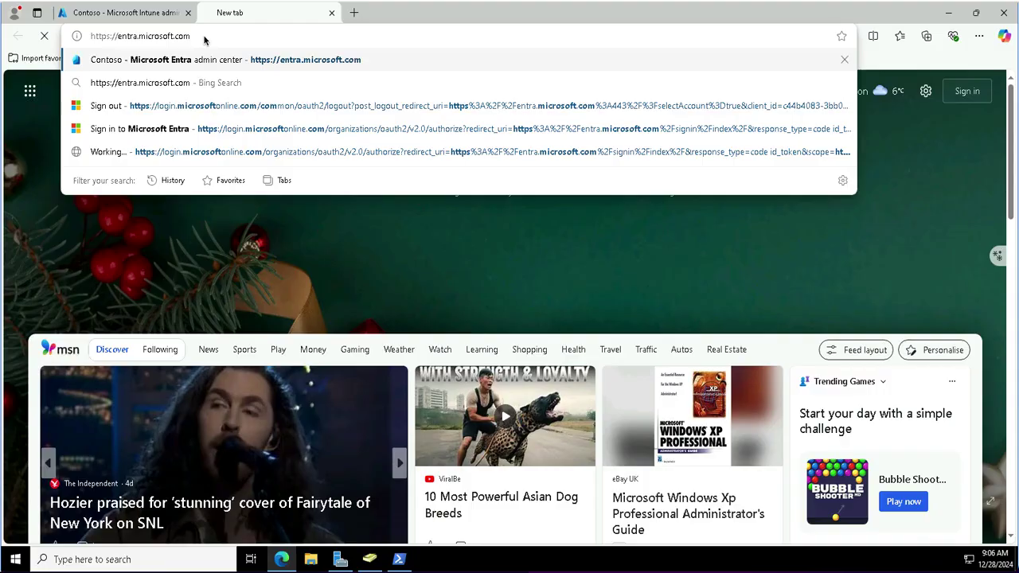
pyautogui.press('Return')
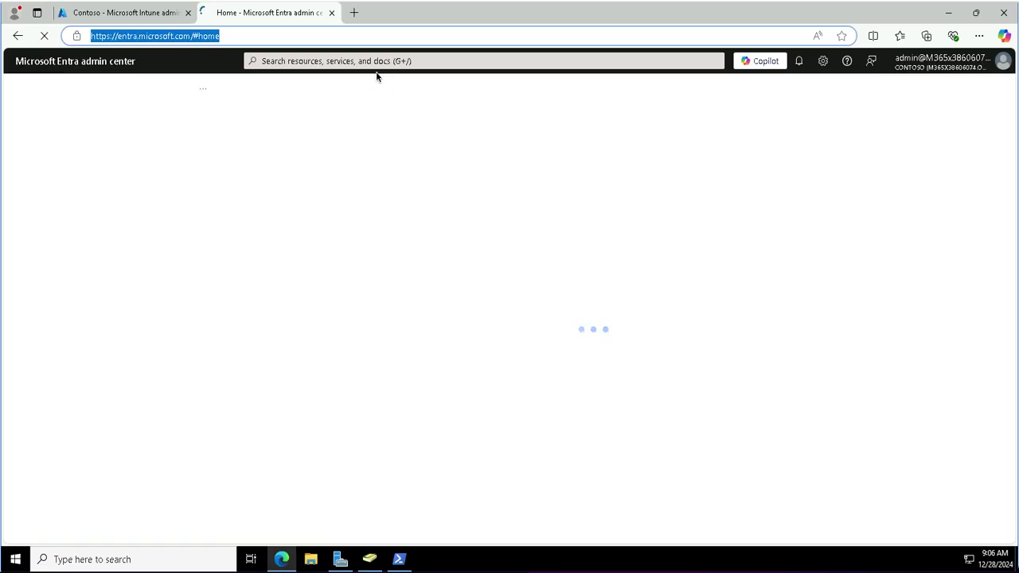
pyautogui.click(352, 63)
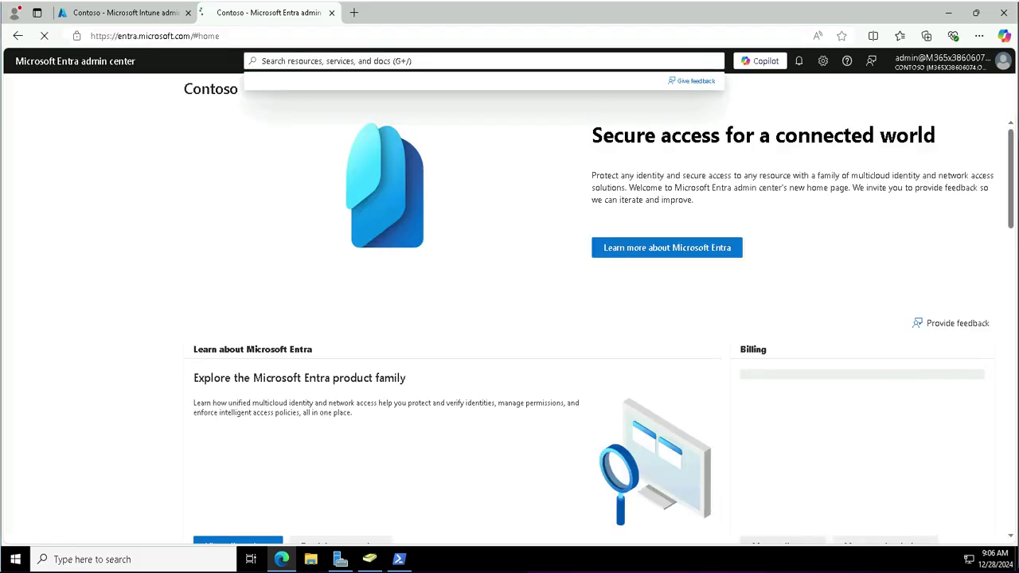
# Search the admin center for 'multifactor authentication' and open the Multifactor authentication service
pyautogui.write('multifactor authentication')
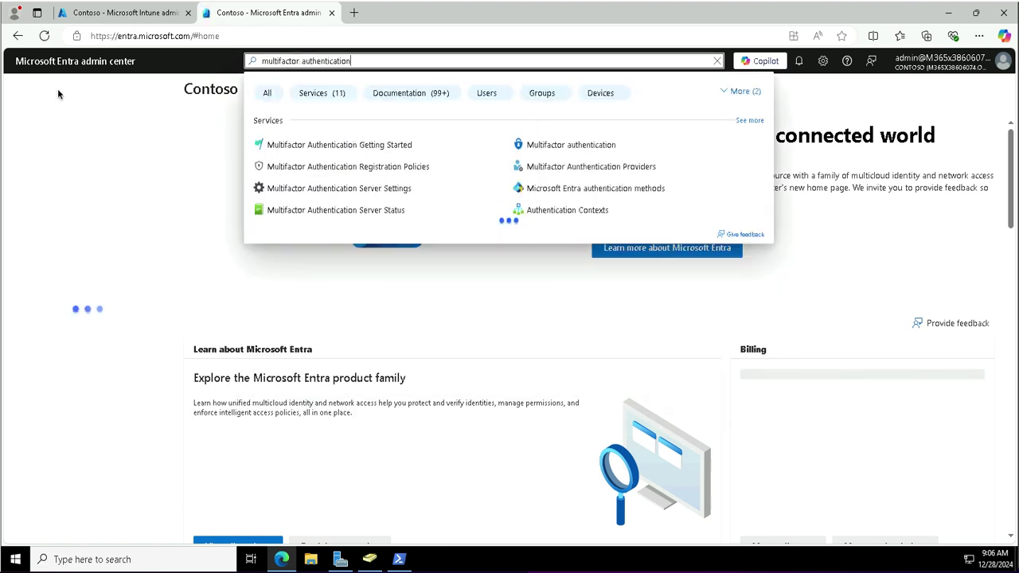
pyautogui.click(551, 147)
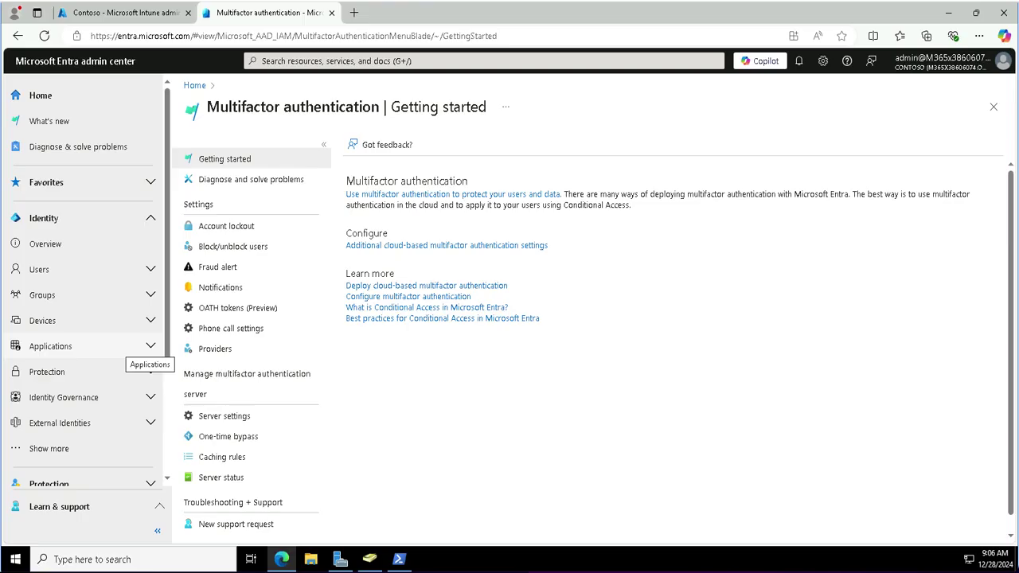
# Open Additional cloud-based multifactor authentication settings to reach the per-user MFA user list
pyautogui.click(451, 245)
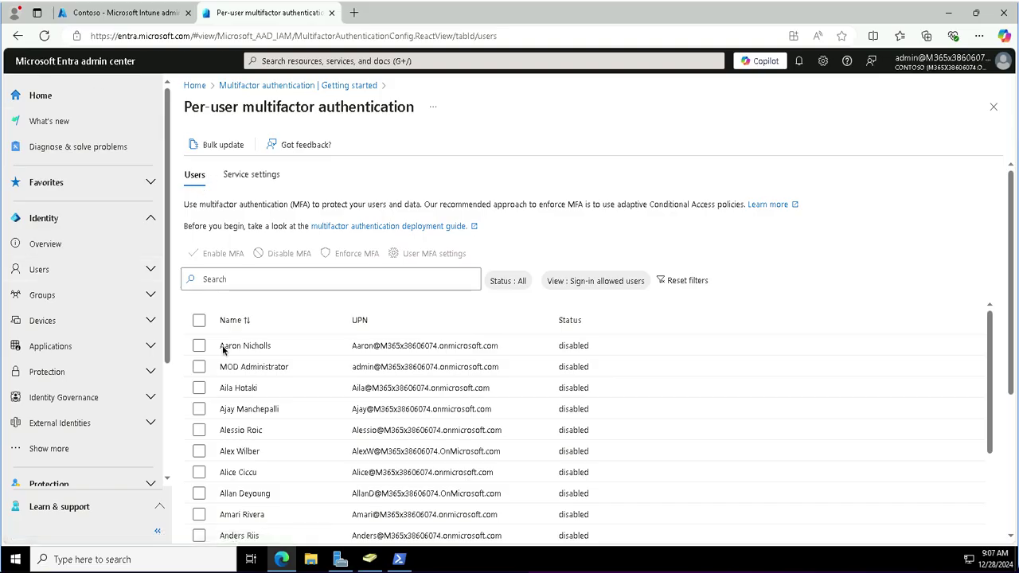
# Show the per-user MFA Service settings with app password and trusted IP options
pyautogui.click(247, 176)
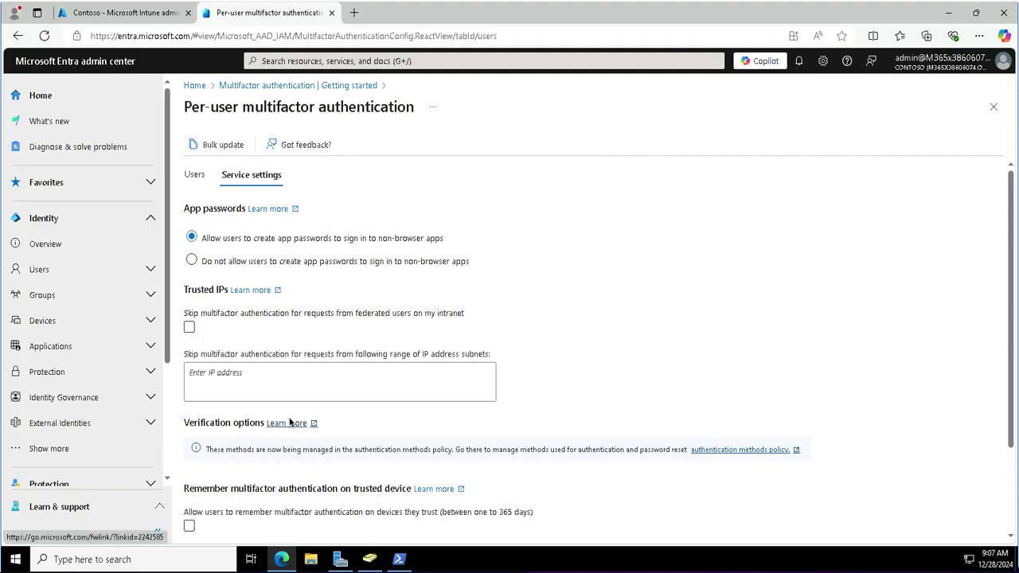
pyautogui.scroll(-1, 290, 423)
# Enable Remember multifactor authentication on trusted device and change its days from 7 to 30
pyautogui.scroll(-1, 291, 423)
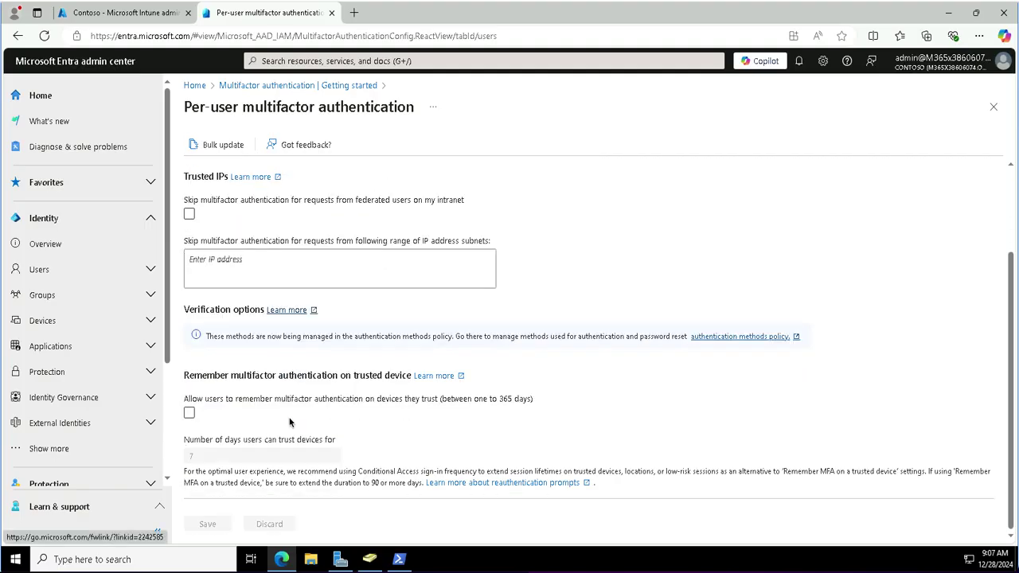
pyautogui.click(189, 413)
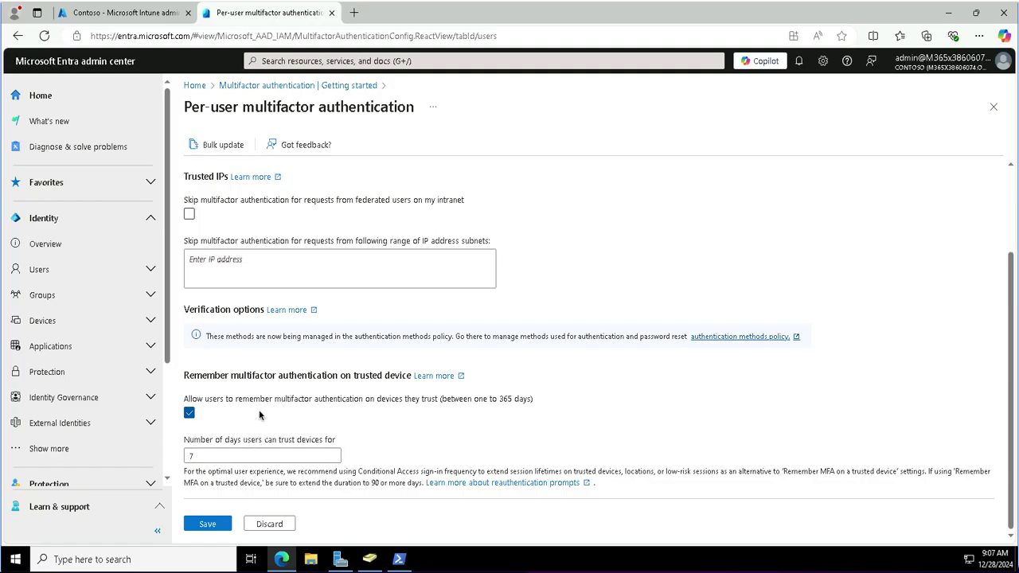
pyautogui.click(194, 460)
pyautogui.press('BackSpace')
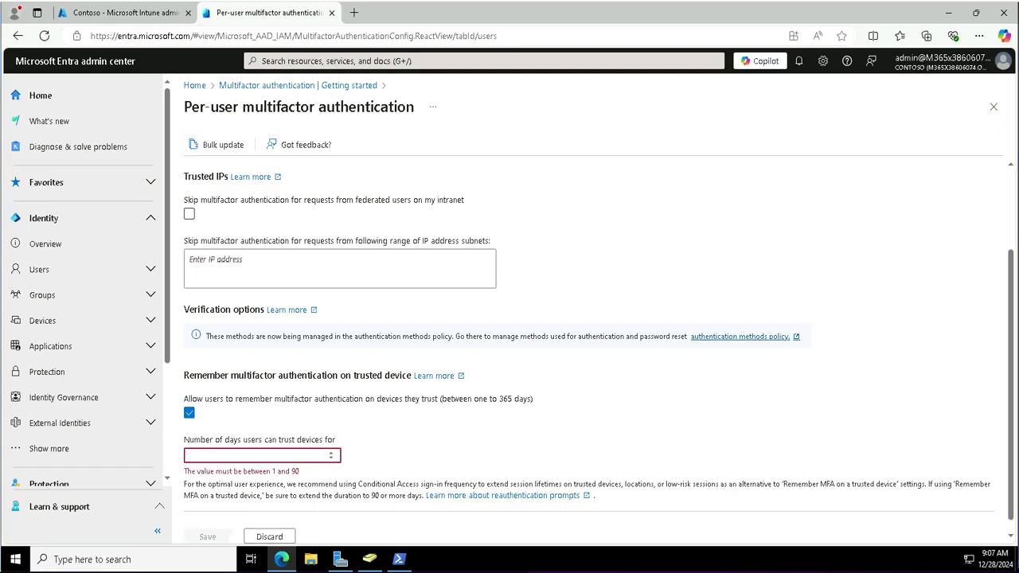
pyautogui.write('30')
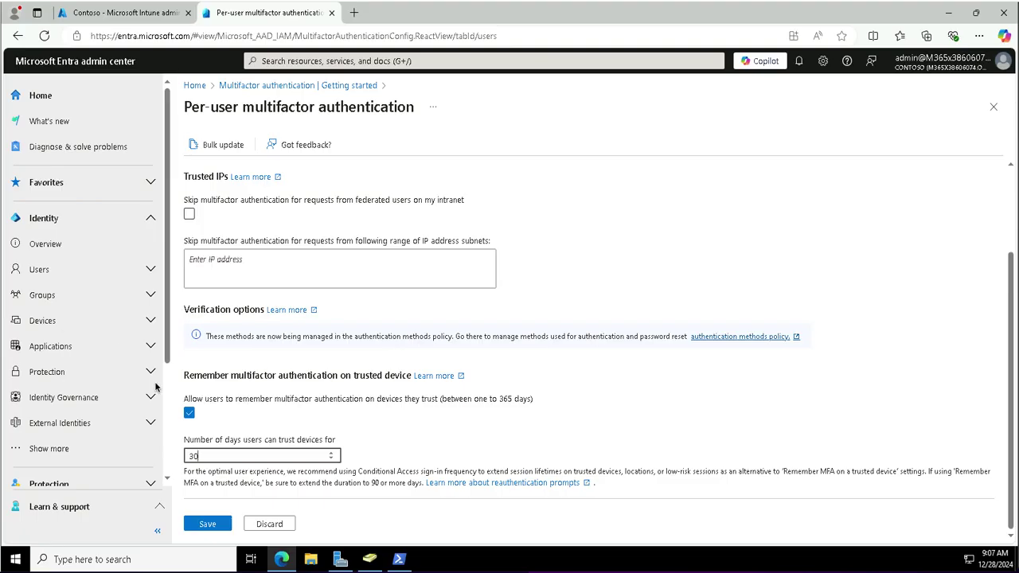
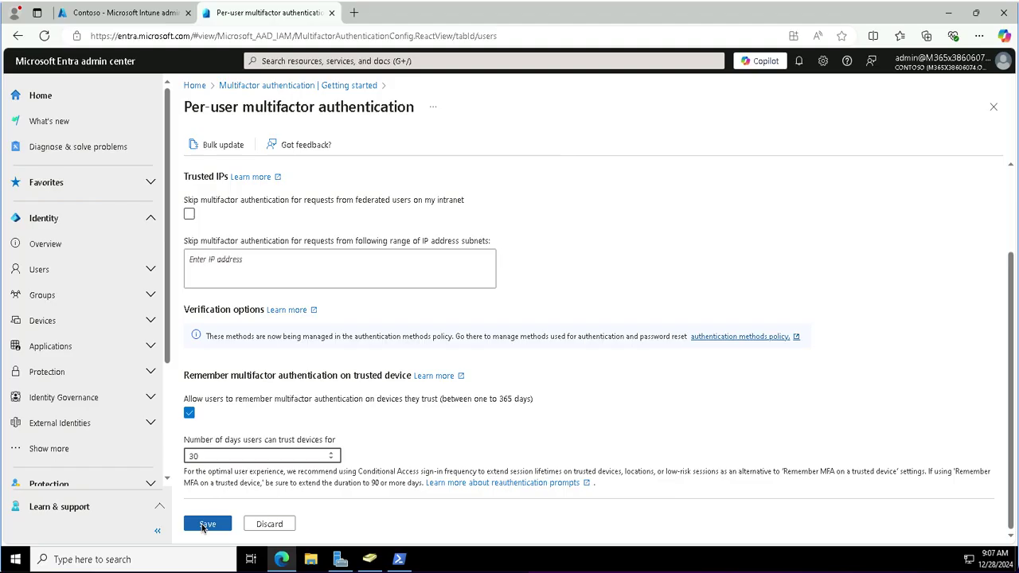
# Save the per-user MFA service settings, remembering MFA on trusted devices for 30 days
pyautogui.click(203, 525)
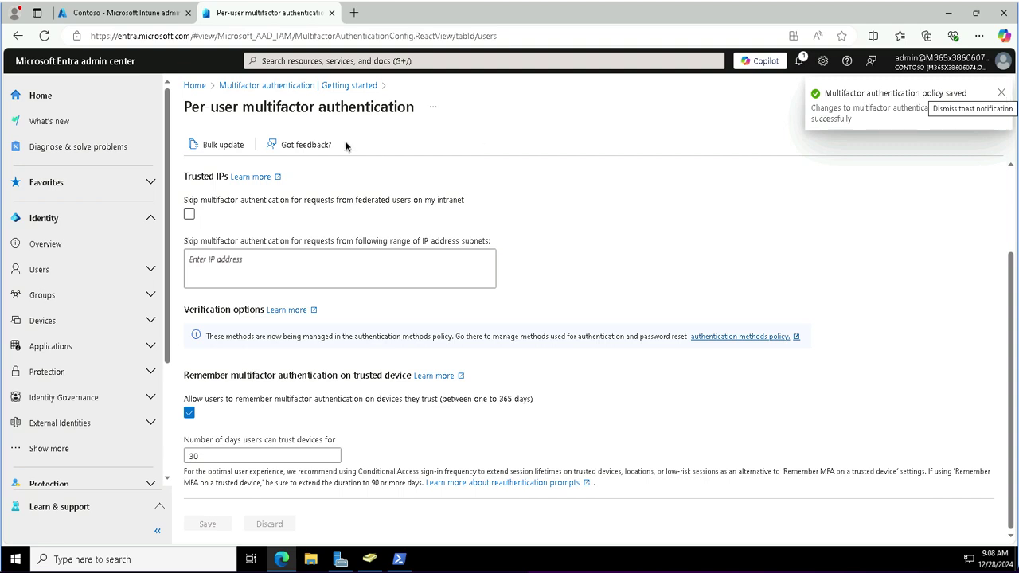
# Enable per-user MFA for the selected account from the All users Per-user MFA list
pyautogui.click(102, 270)
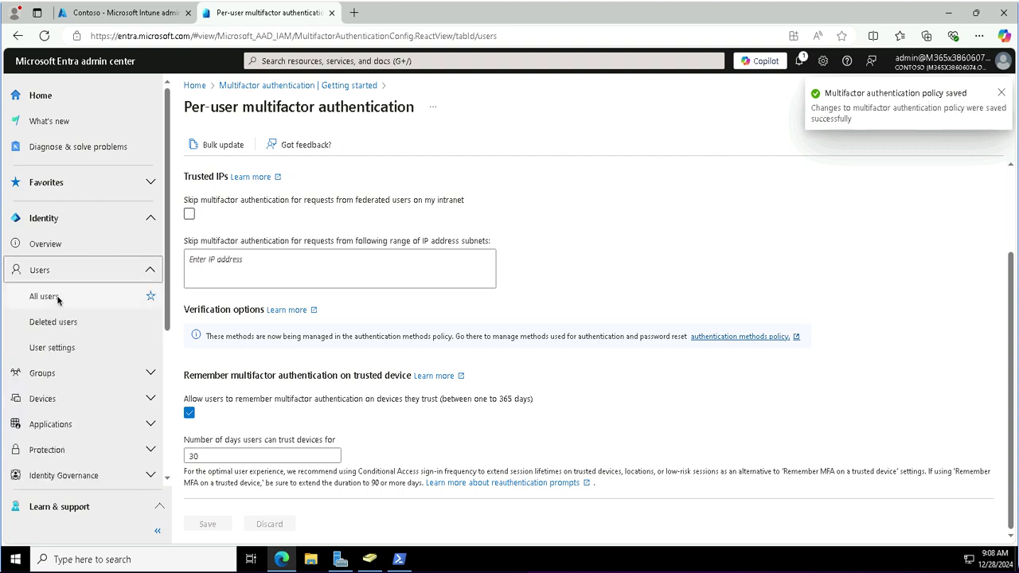
pyautogui.click(121, 294)
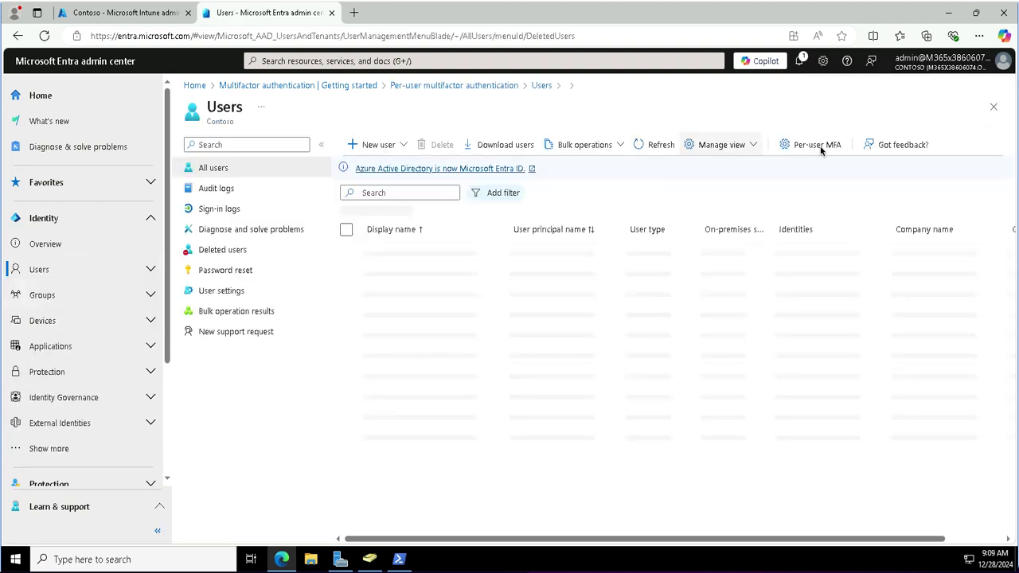
pyautogui.click(823, 151)
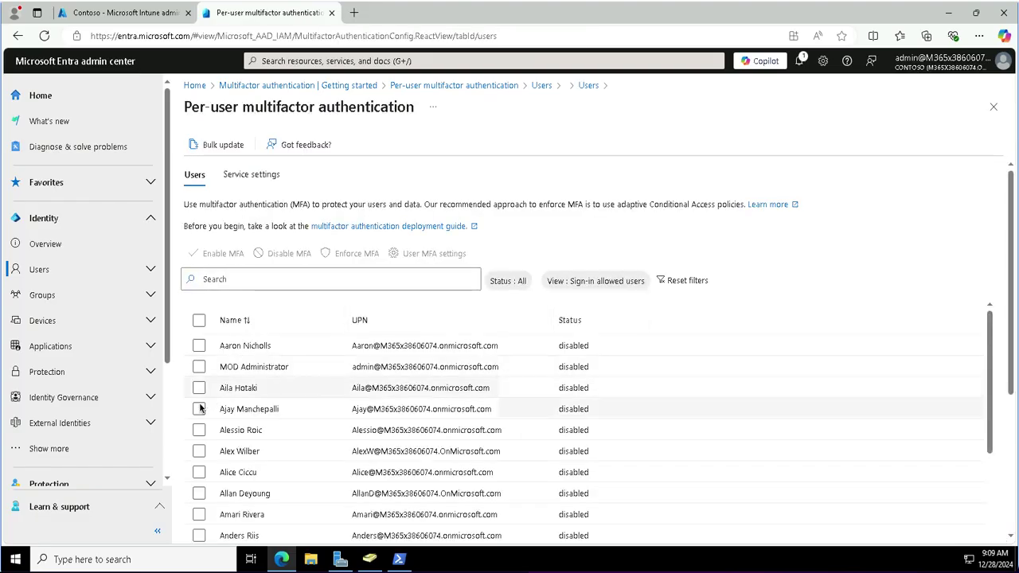
pyautogui.click(198, 451)
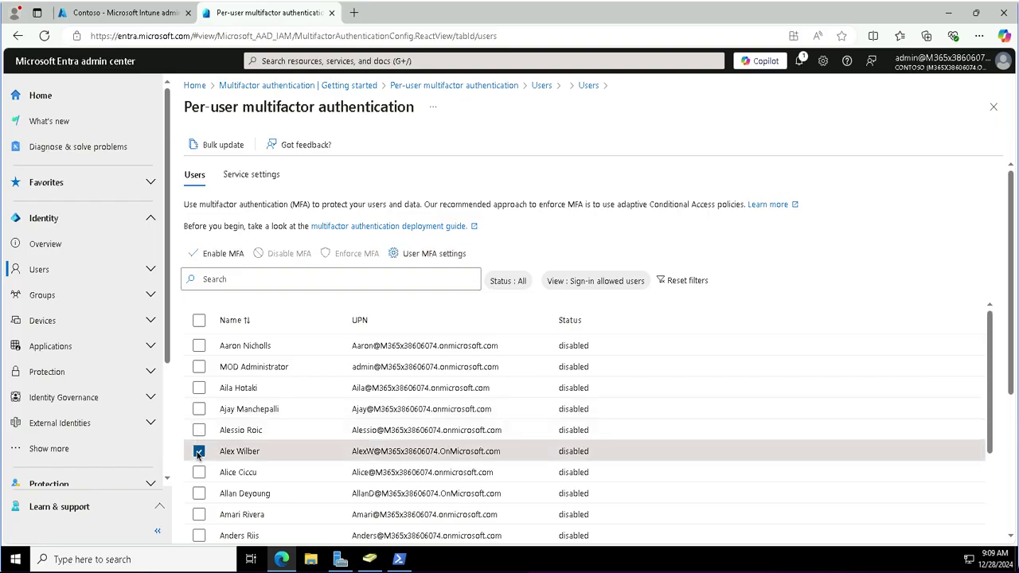
pyautogui.click(226, 254)
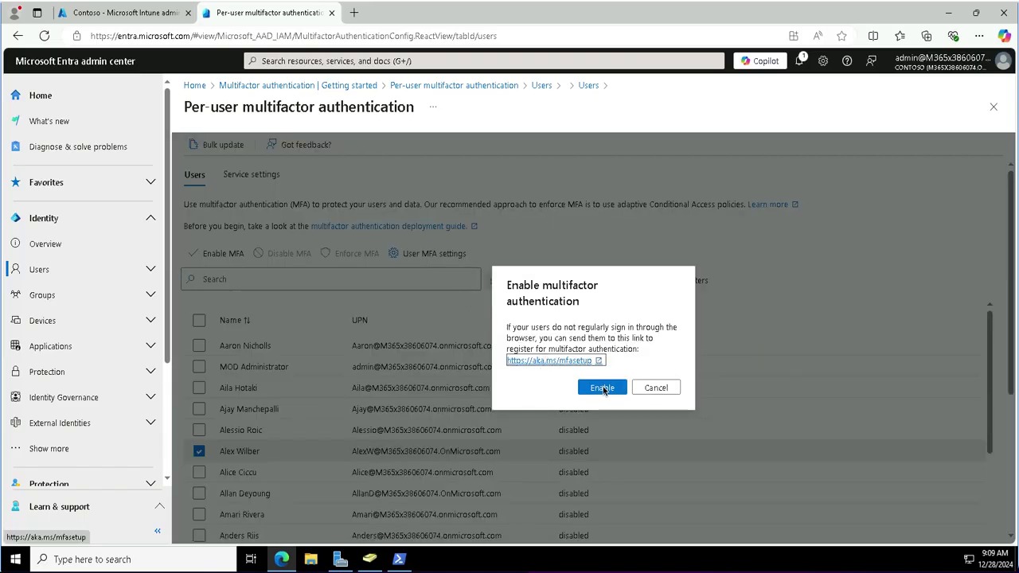
pyautogui.click(595, 390)
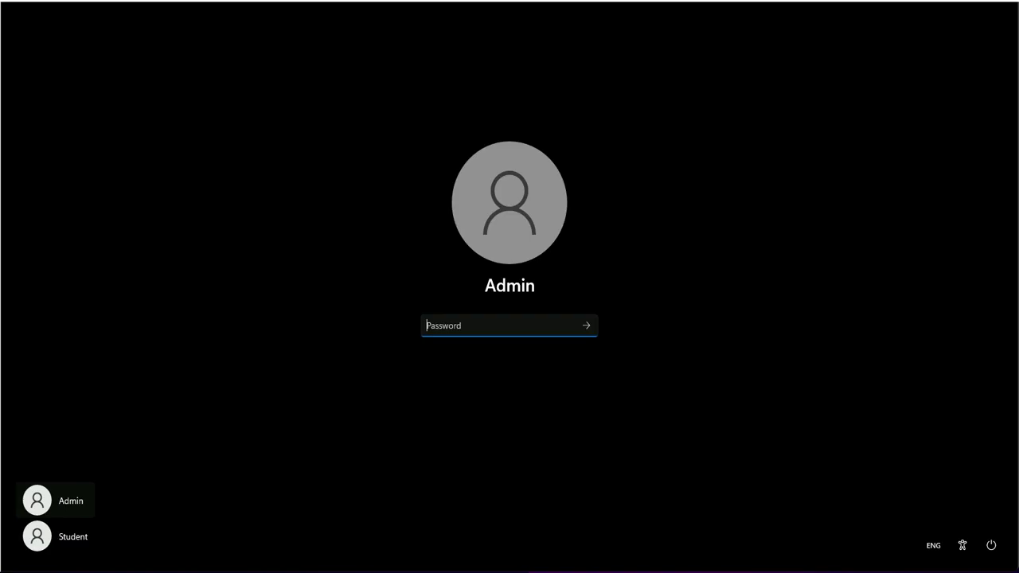
# Sign in to Windows, browse to outlook.office.com in Edge, and pick the user's account
pyautogui.write('******')
pyautogui.press('Return')
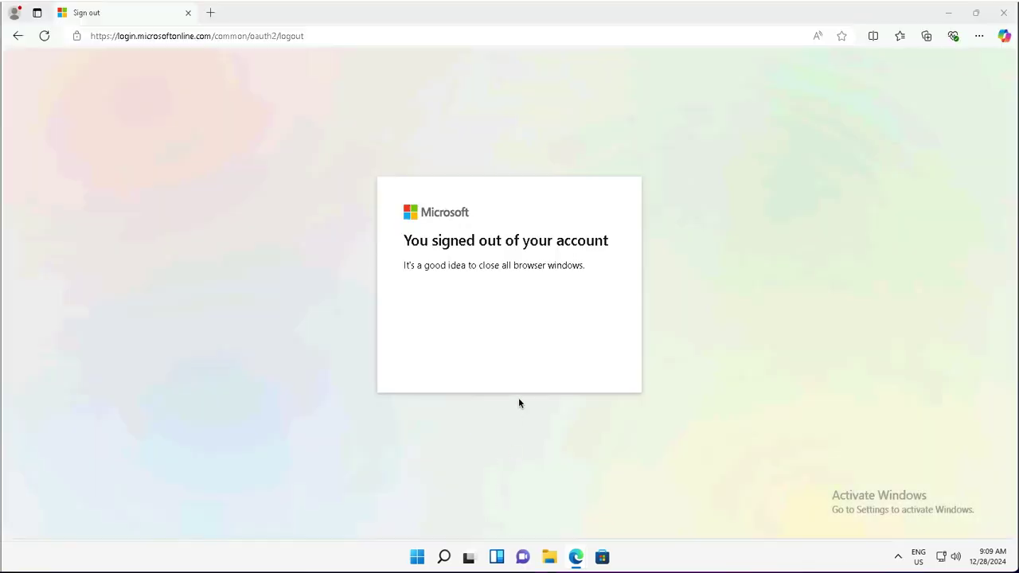
pyautogui.click(192, 43)
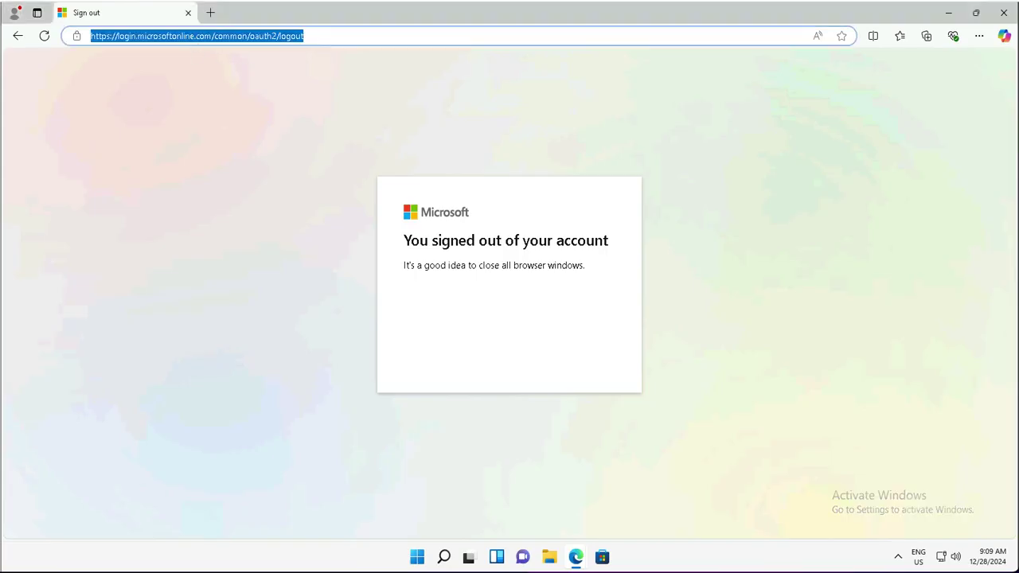
pyautogui.write('outlook.office.com')
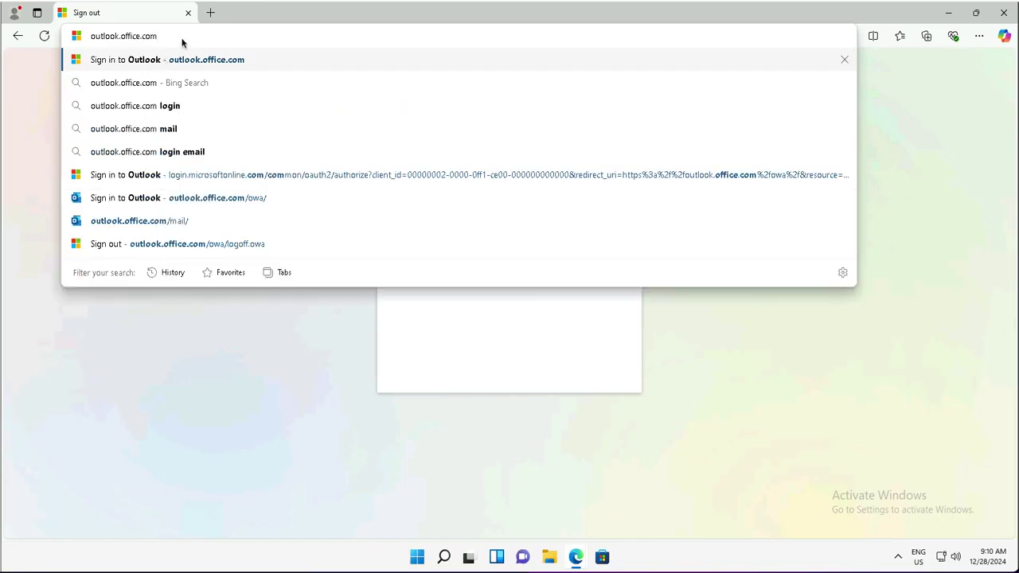
pyautogui.press('Return')
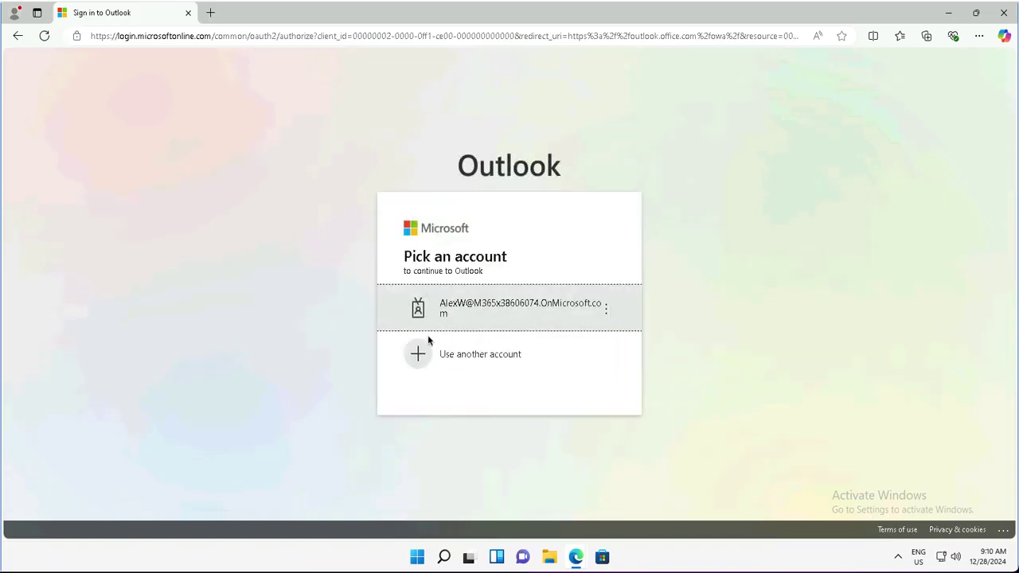
pyautogui.click(445, 315)
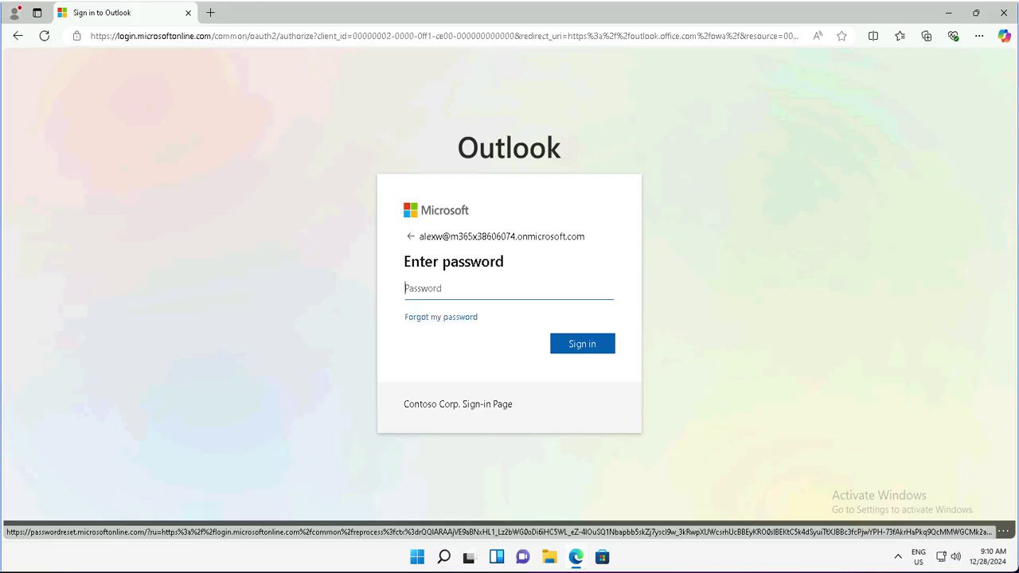
# Enter the user's account password and sign in to Outlook
pyautogui.write('••••••••••••••••••••••••••••••')
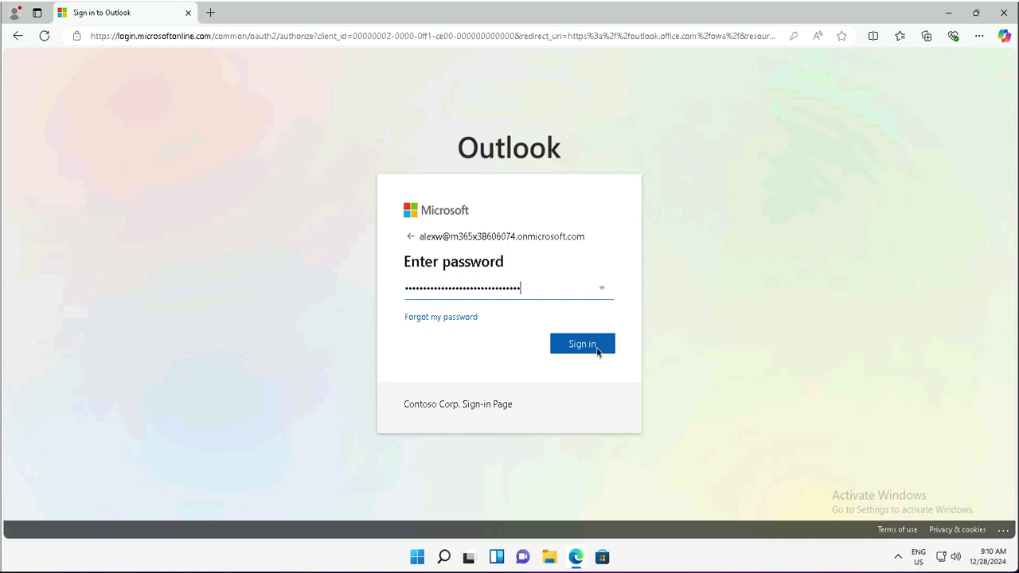
pyautogui.click(595, 349)
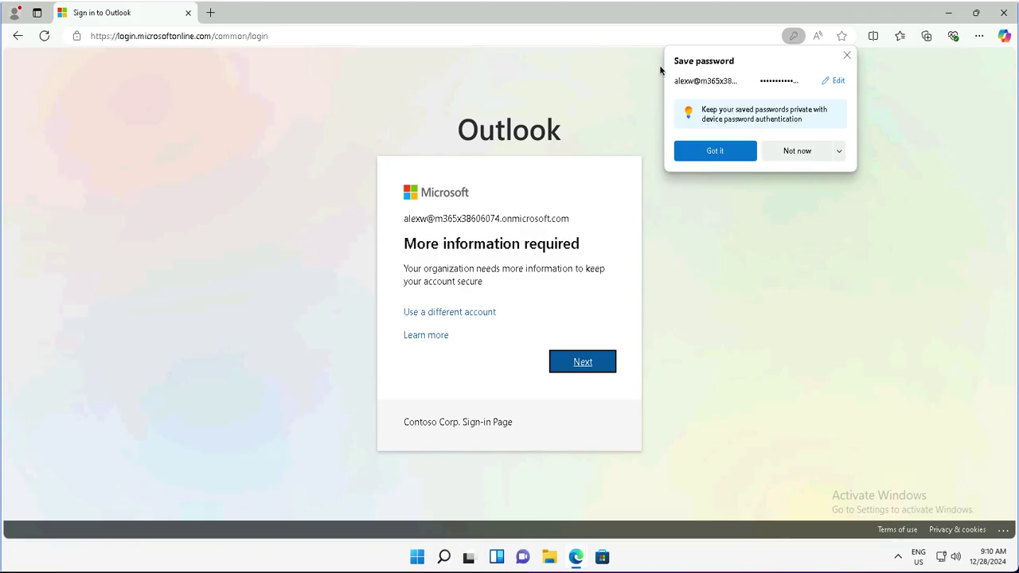
# Dismiss Edge's save-password offer and advance past the Authenticator app-download step
pyautogui.click(847, 56)
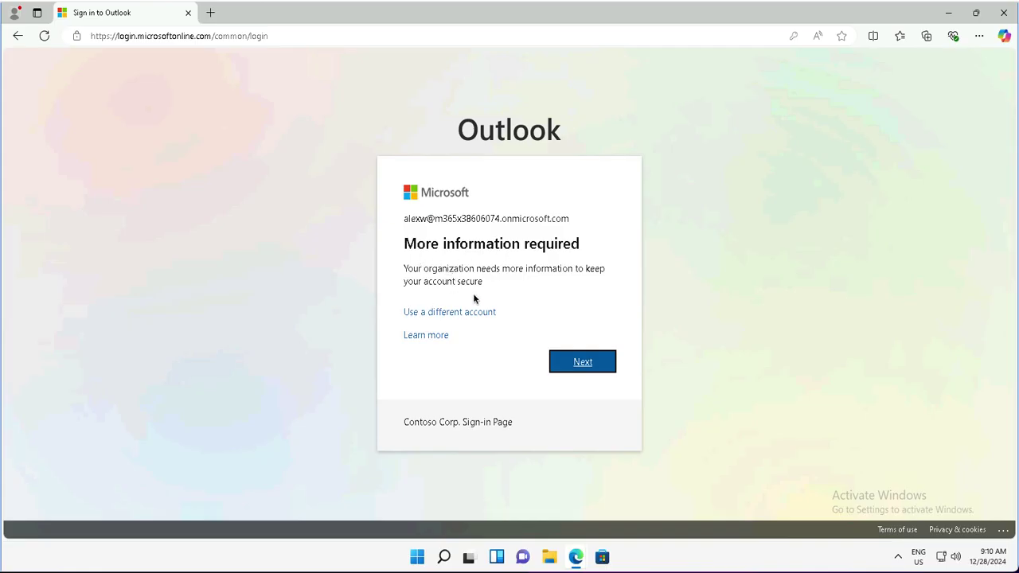
pyautogui.click(563, 366)
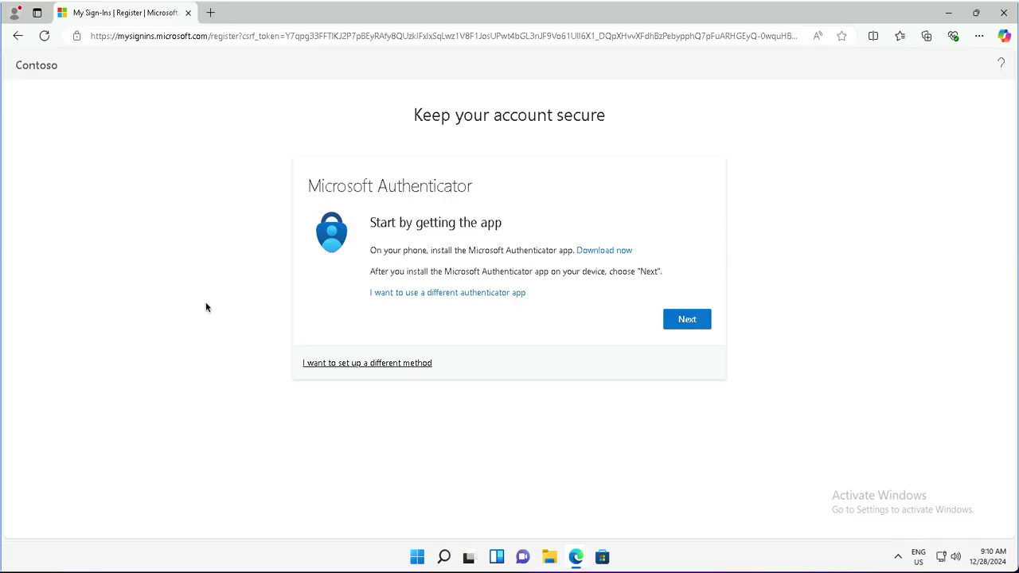
pyautogui.click(702, 323)
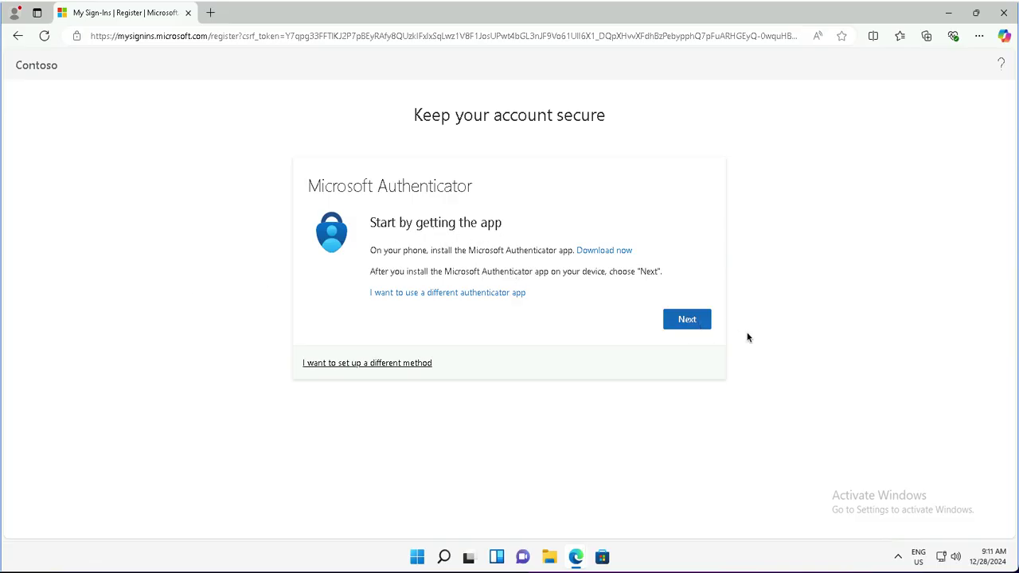
# Show the QR code, scan it with Microsoft Authenticator, and approve the test notification
pyautogui.click(689, 323)
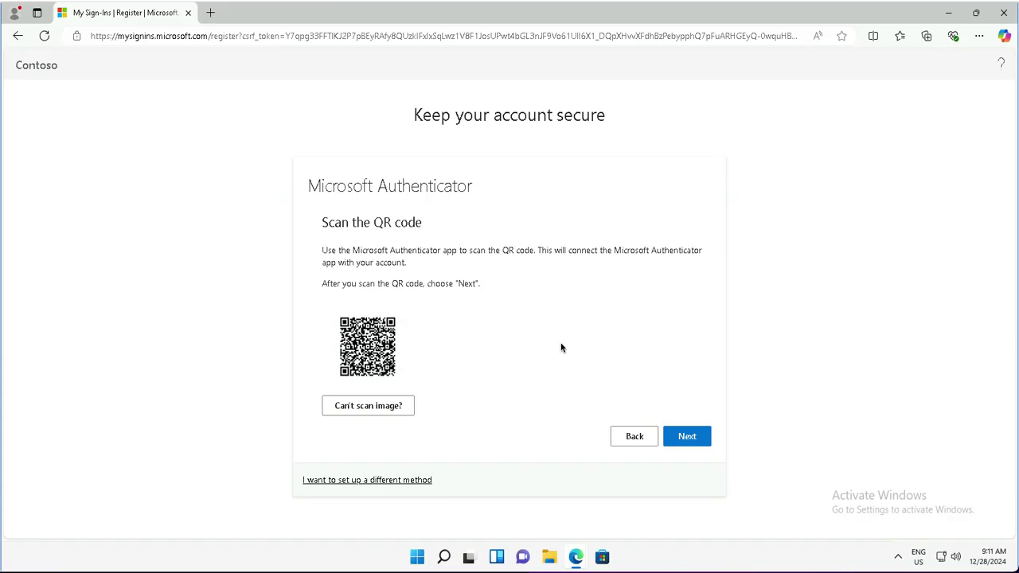
pyautogui.click(679, 439)
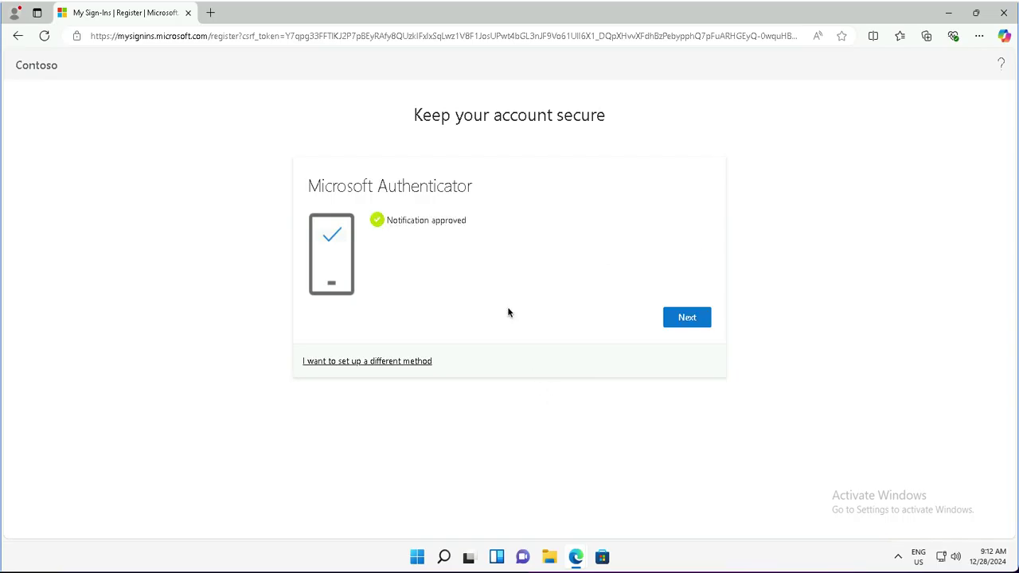
# Continue past Notification approved and finish on the Success! page with Done
pyautogui.click(689, 317)
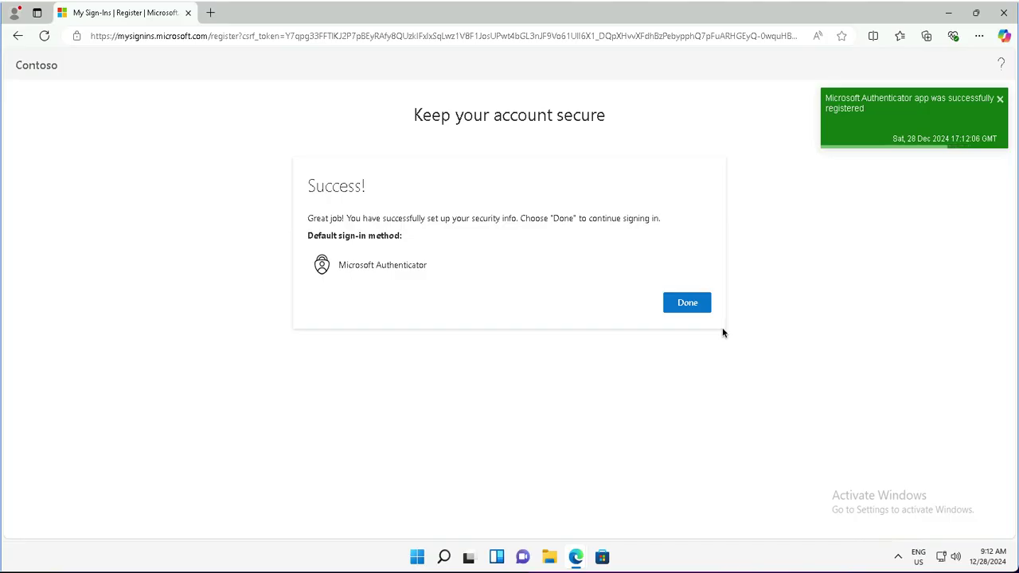
pyautogui.click(684, 303)
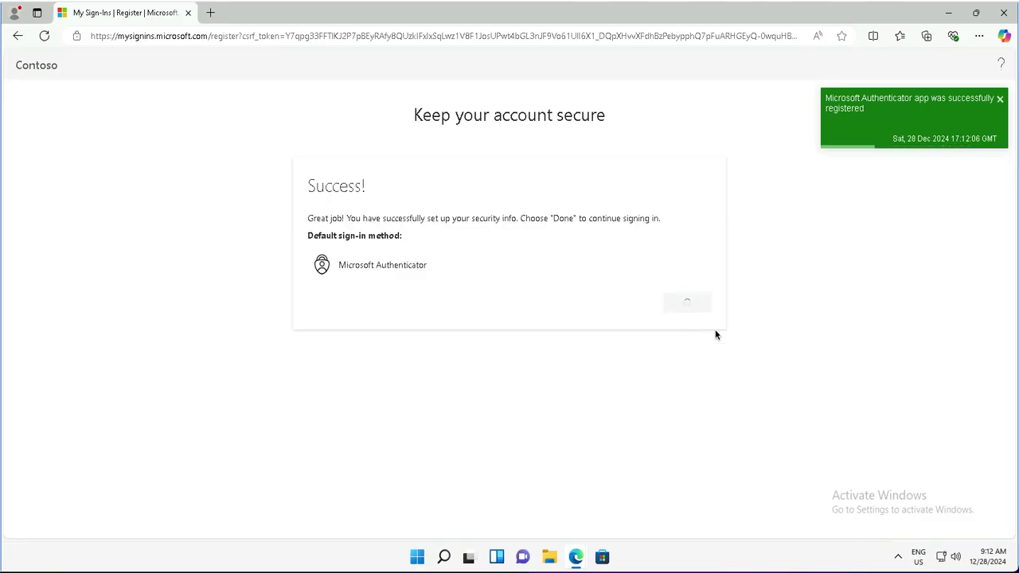
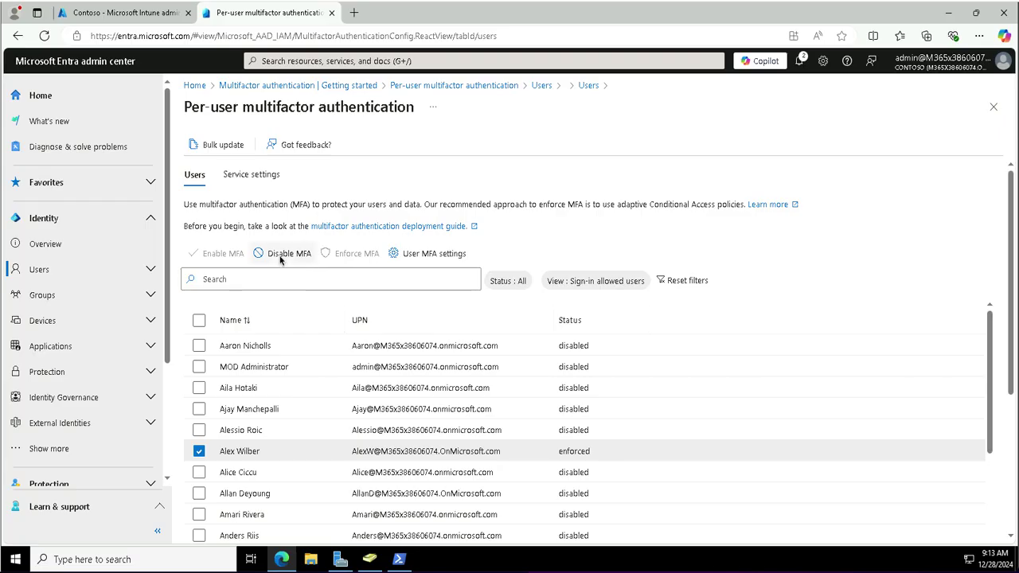
# Confirm disabling per-user MFA for the test user and close the per-user MFA page
pyautogui.click(601, 379)
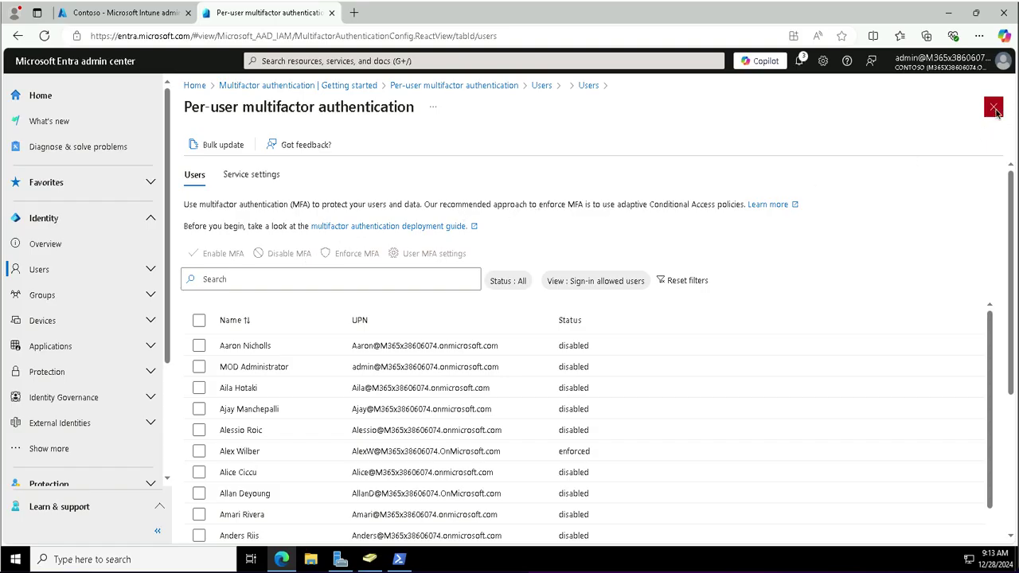
pyautogui.click(993, 107)
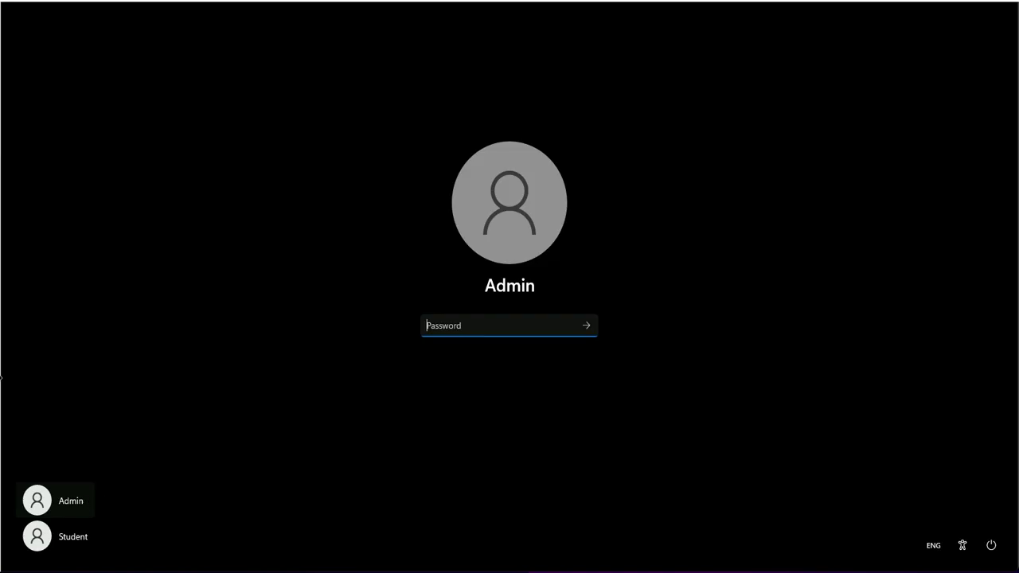
# Unlock the Windows session and go to outlook.office.com in the browser
pyautogui.write('••••••••')
pyautogui.press('Return')
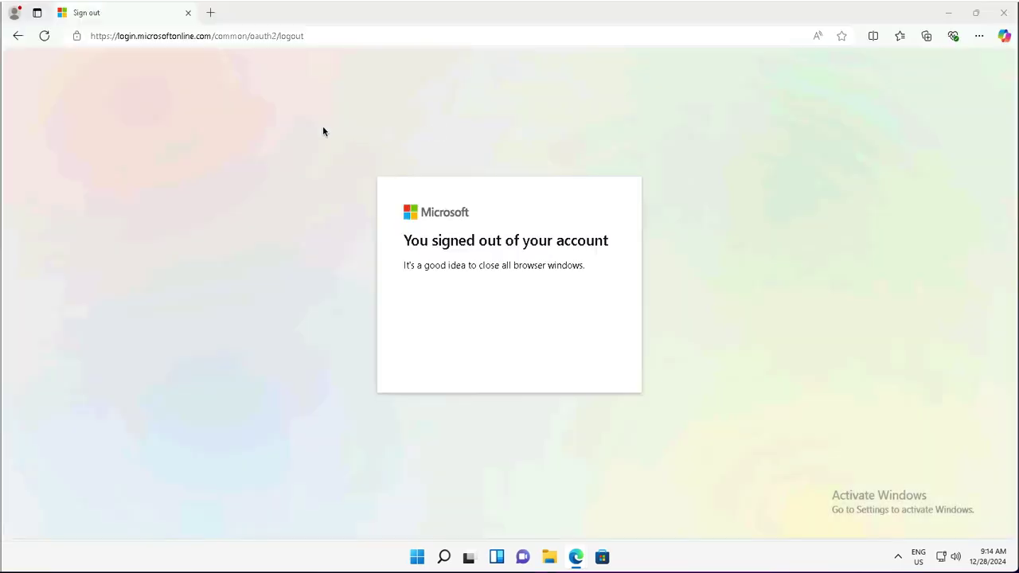
pyautogui.click(265, 39)
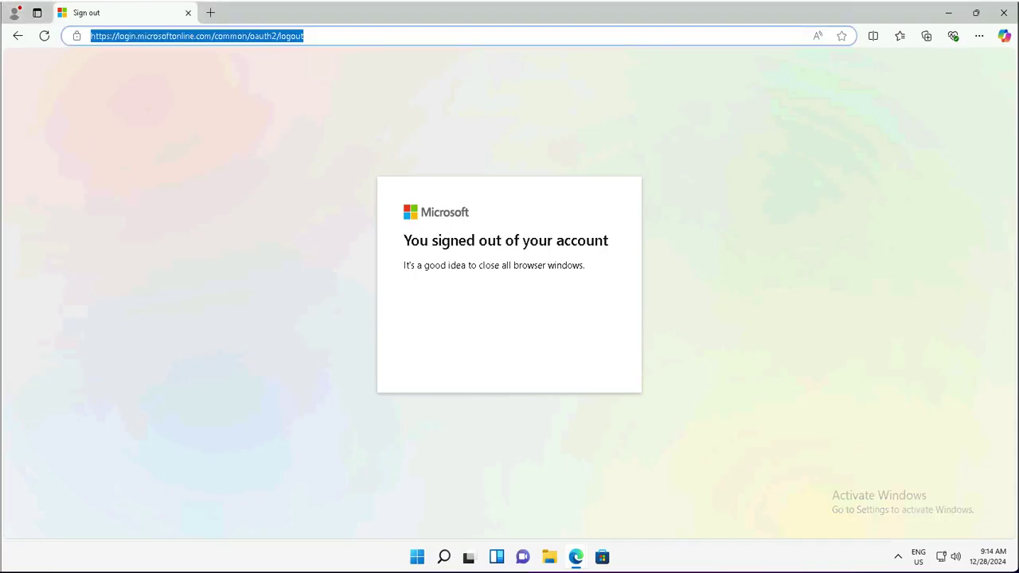
pyautogui.write('outlook.office.com')
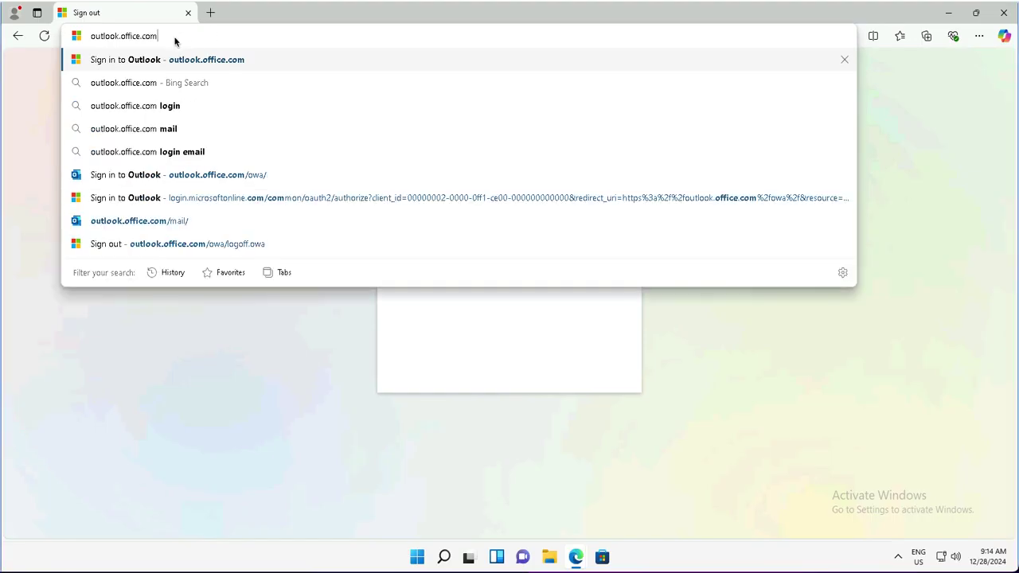
pyautogui.press('Return')
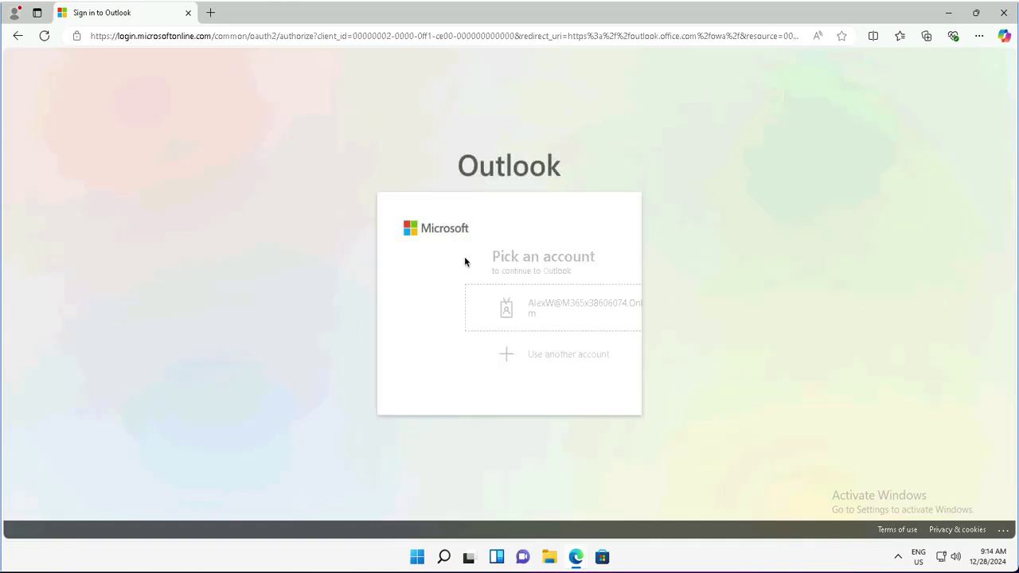
# Sign in as the test user, declining to save the password or stay signed in
pyautogui.click(514, 333)
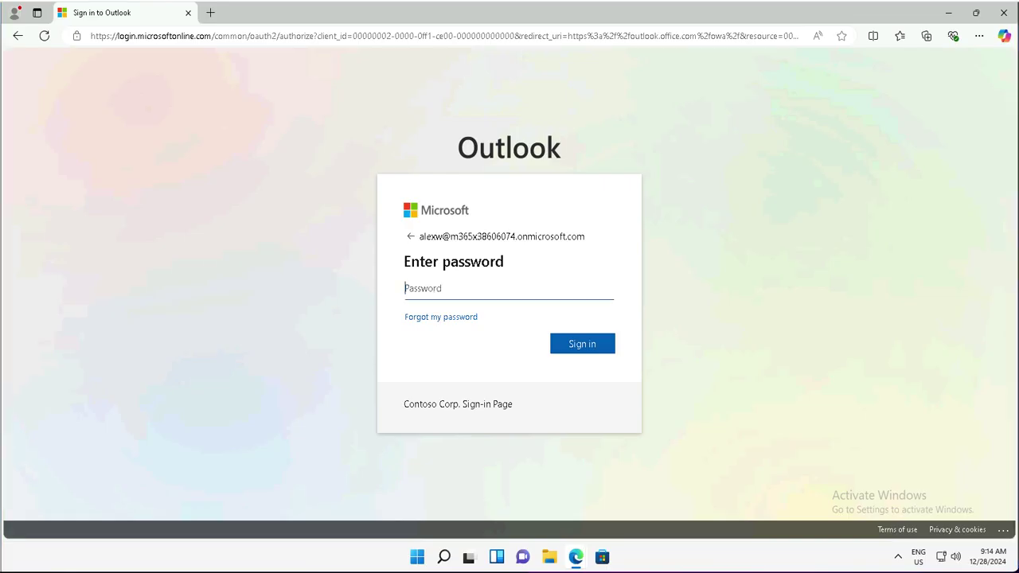
pyautogui.write('•••••••••••••••••••••••••••••••')
pyautogui.click(580, 345)
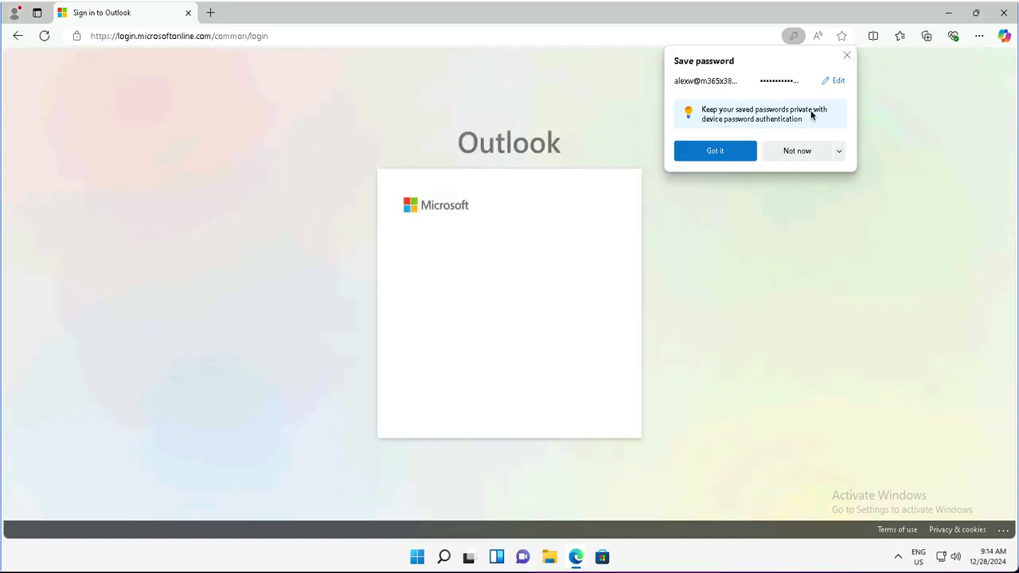
pyautogui.click(846, 56)
pyautogui.click(514, 349)
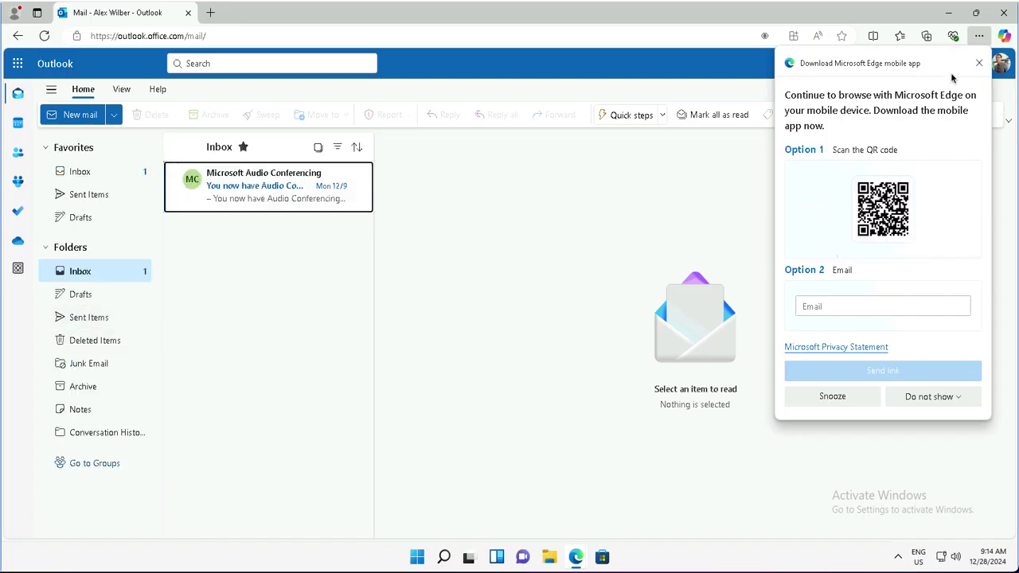
# Dismiss the mobile app promotion and sign the test user out of Outlook
pyautogui.click(979, 64)
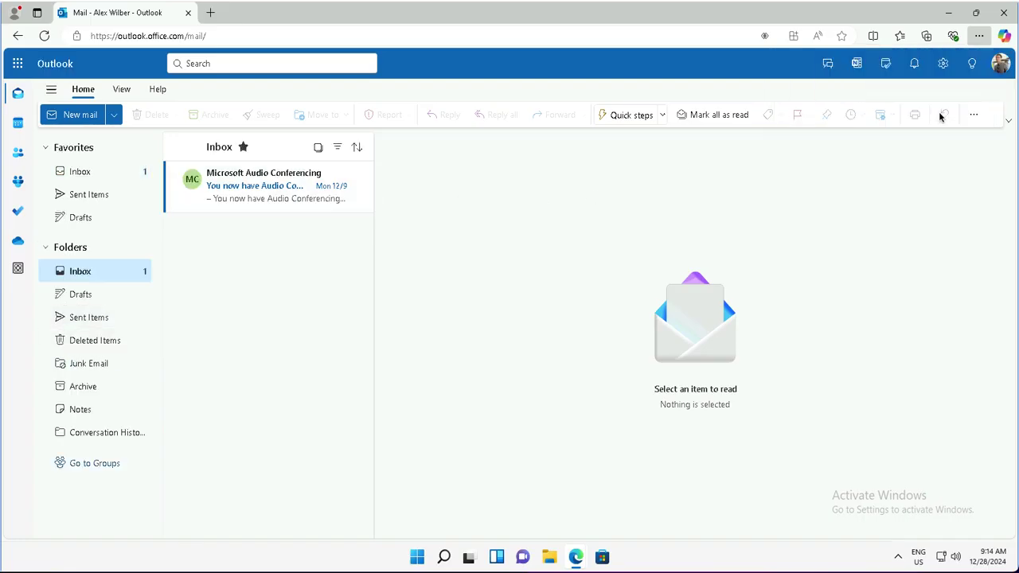
pyautogui.click(998, 69)
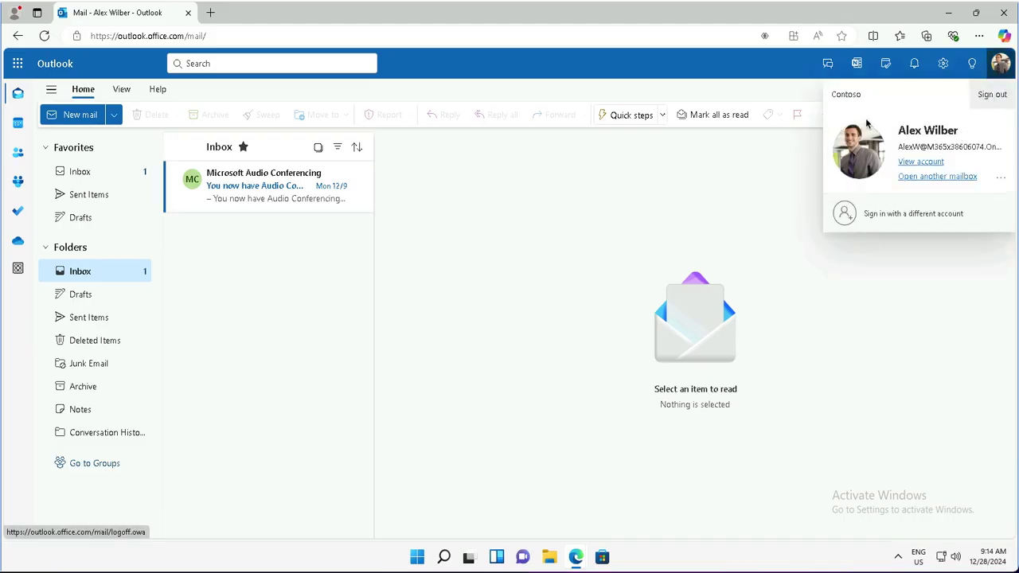
pyautogui.click(991, 95)
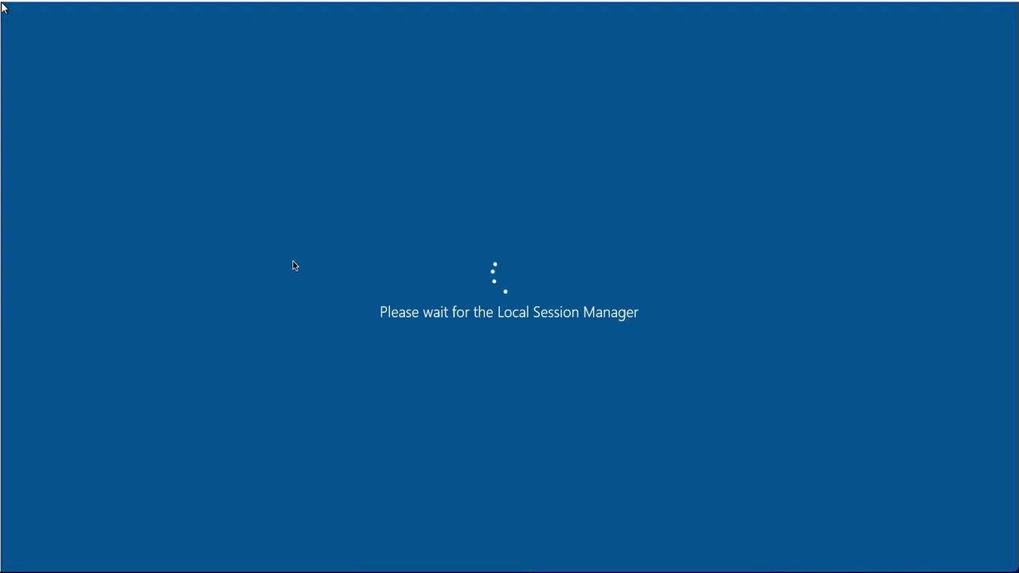
# Unlock Windows and open Conditional Access under Protection in the navigation
pyautogui.write('••••')
pyautogui.press('Return')
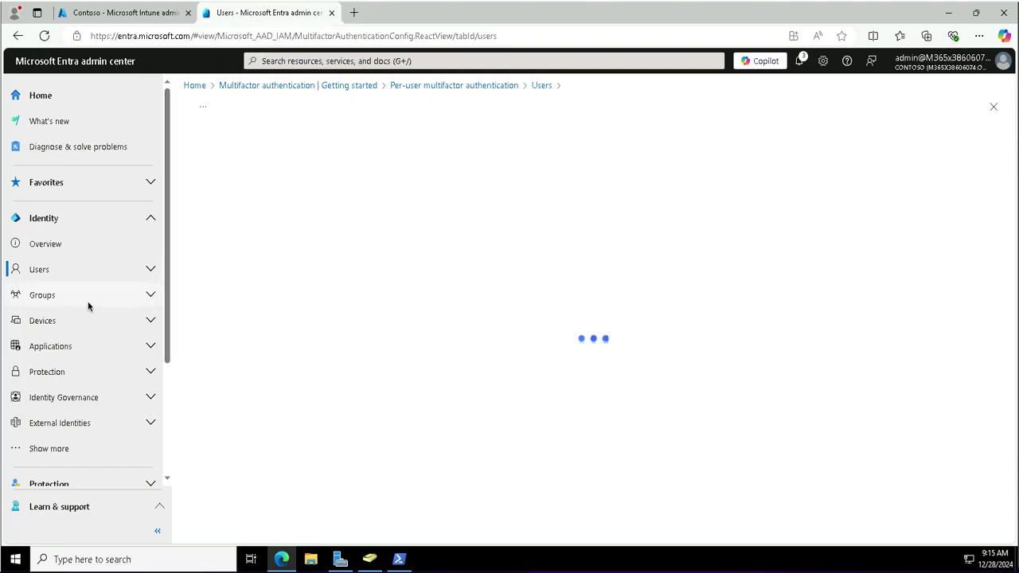
pyautogui.scroll(-3, 48, 475)
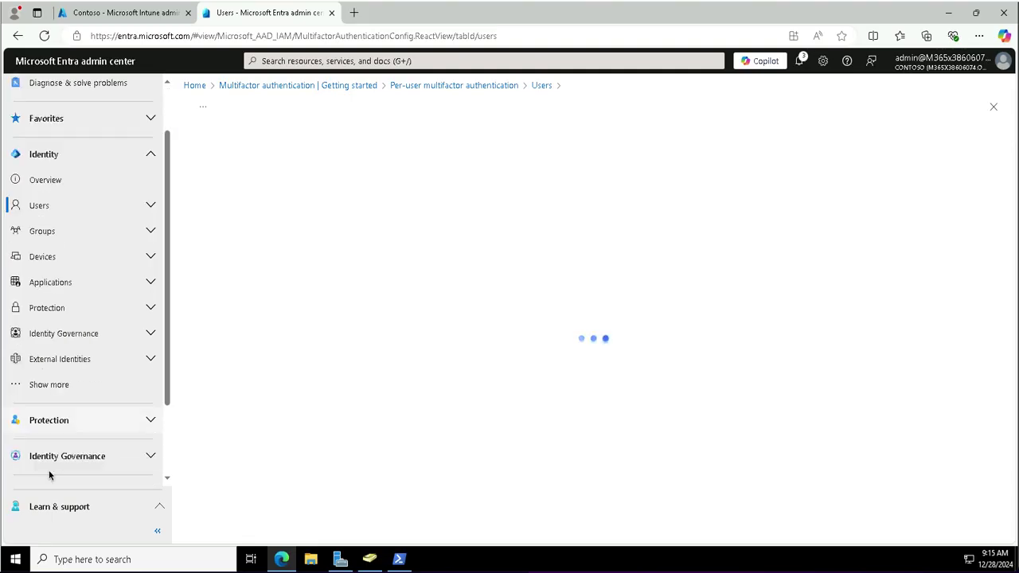
pyautogui.click(71, 331)
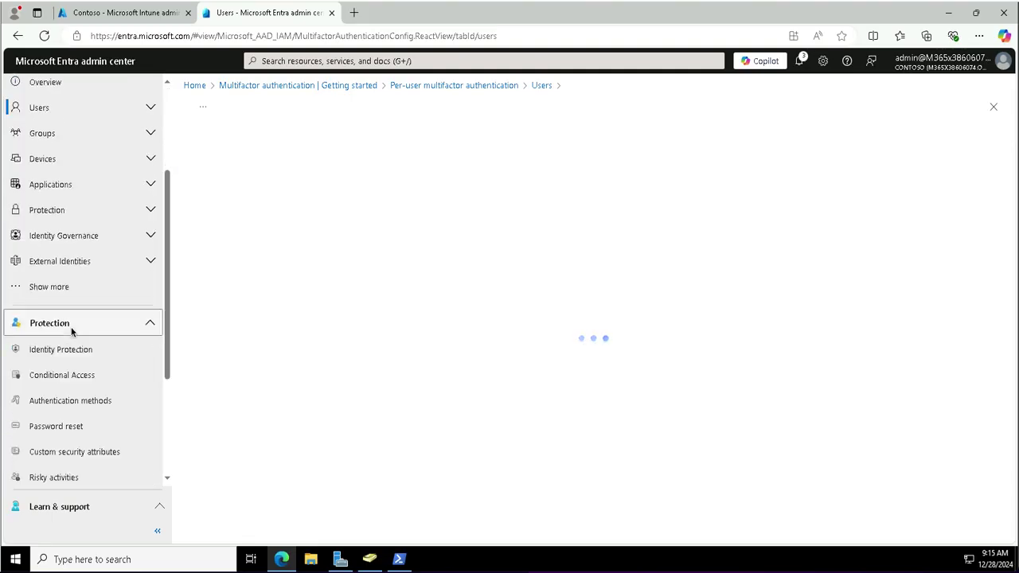
pyautogui.click(53, 374)
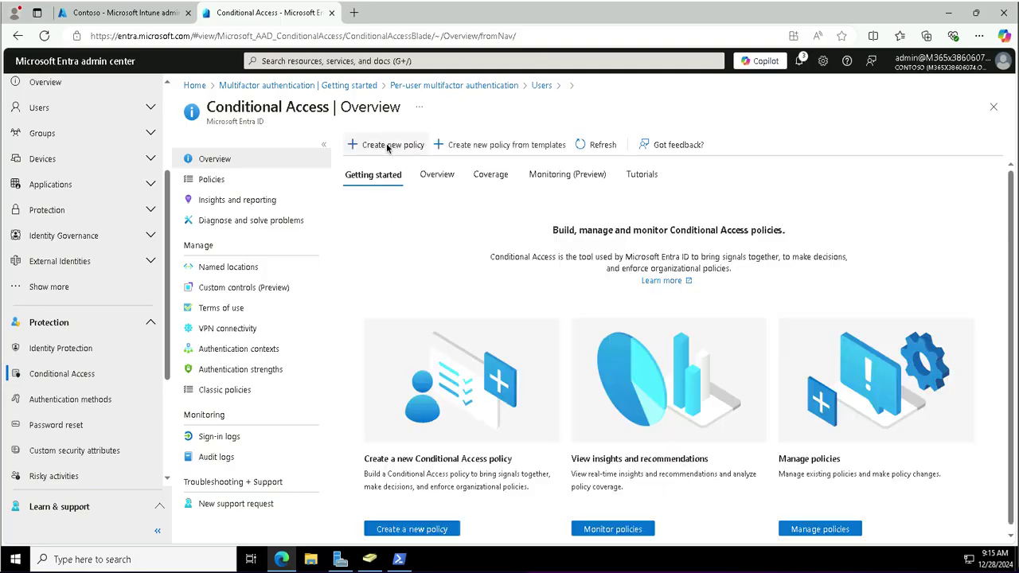
# Start a new policy named 'Contoso MFA Policy' and include selected users and groups
pyautogui.click(389, 145)
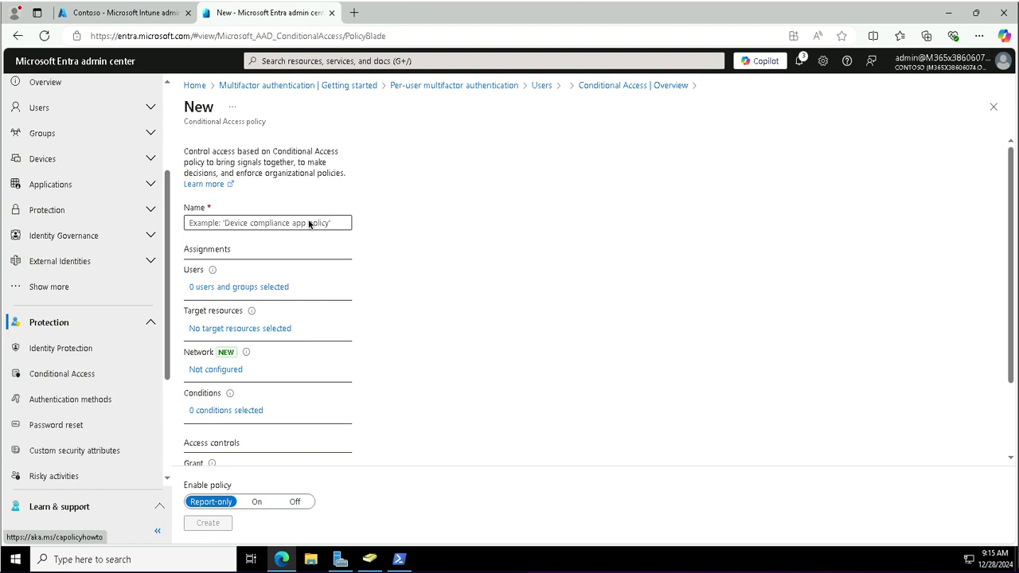
pyautogui.click(228, 225)
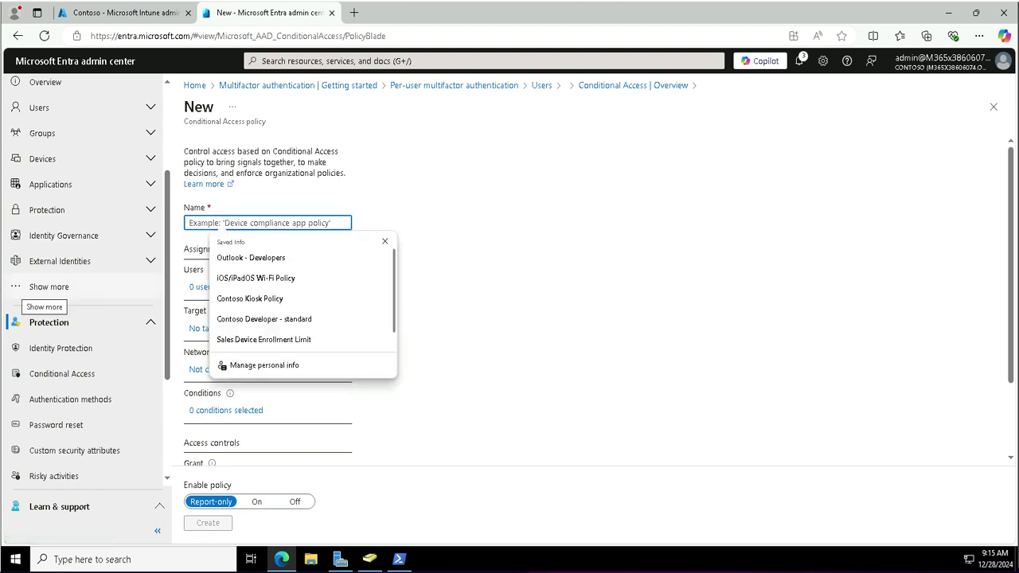
pyautogui.write('Contoso MFA Policy')
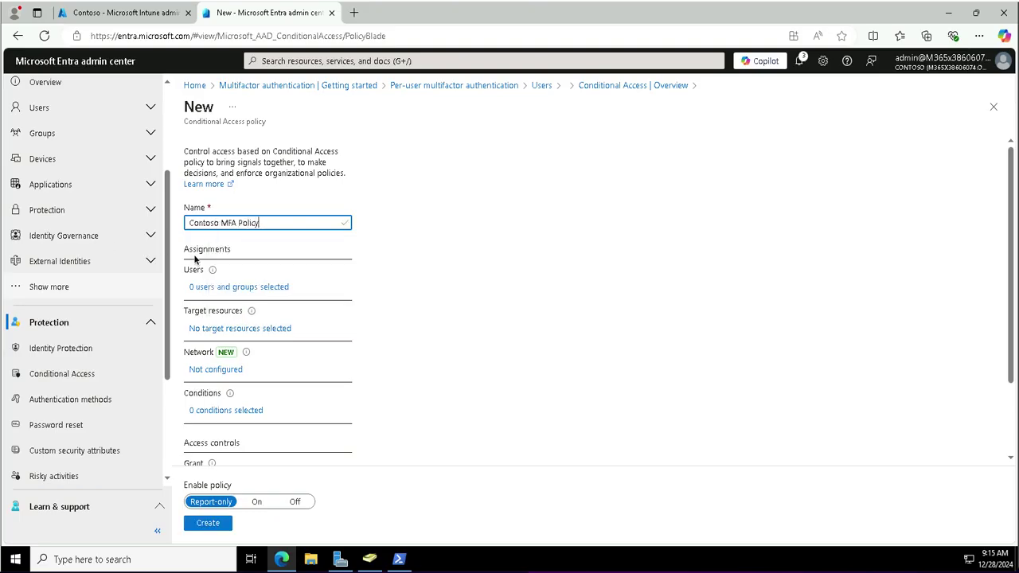
pyautogui.click(228, 285)
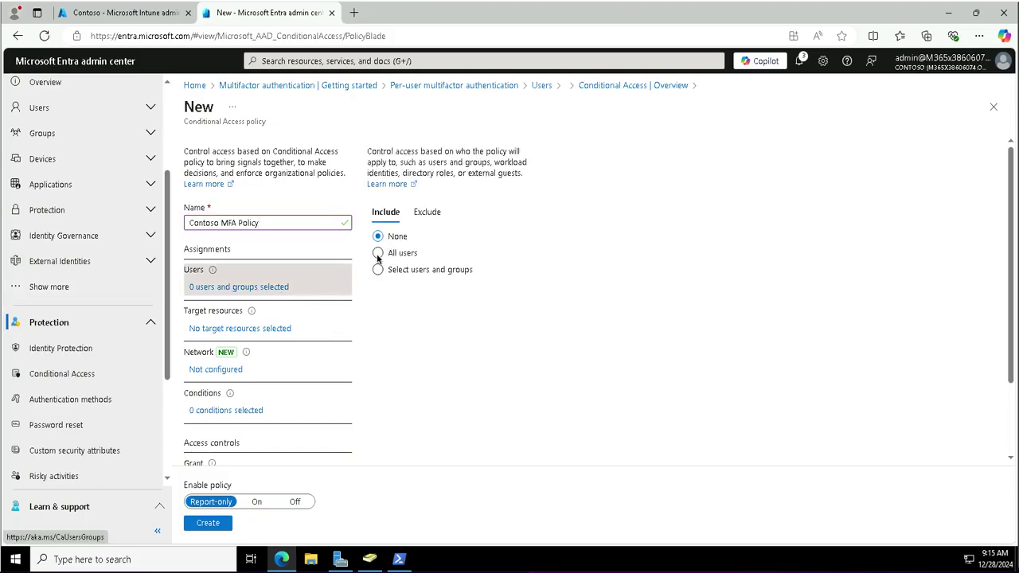
pyautogui.click(378, 270)
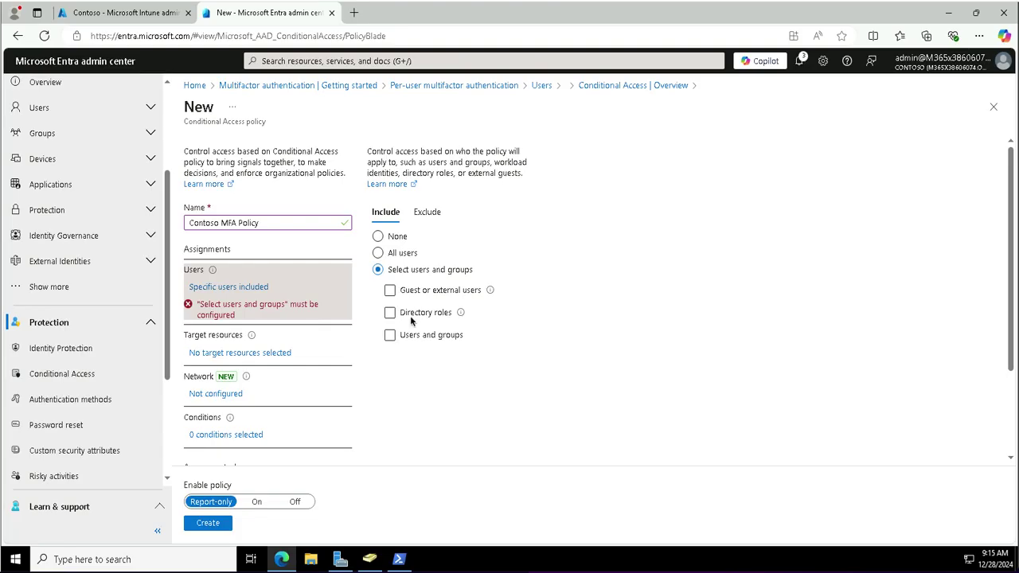
pyautogui.click(390, 335)
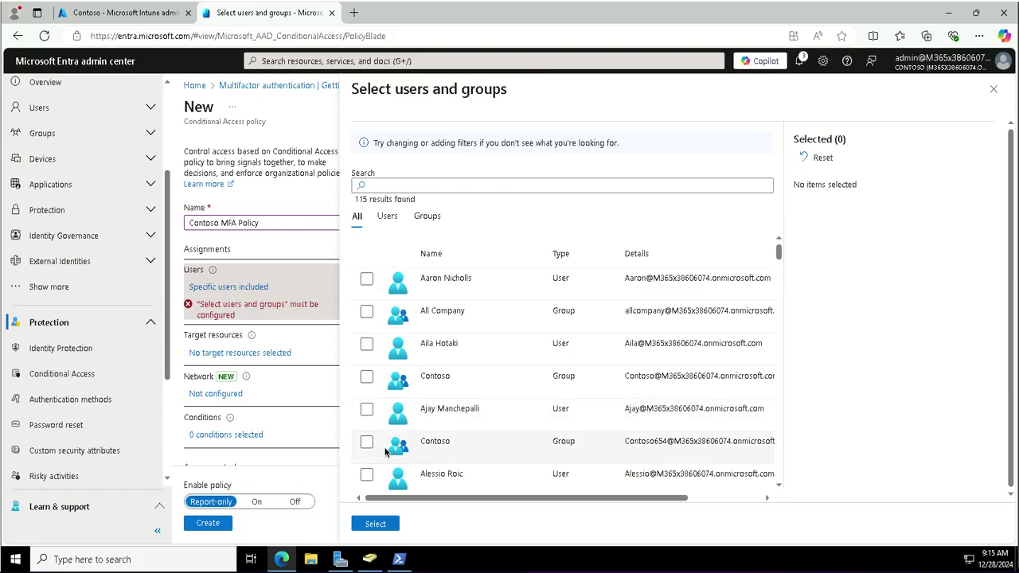
# Search for the test user and select them as the policy's only included user
pyautogui.click(400, 188)
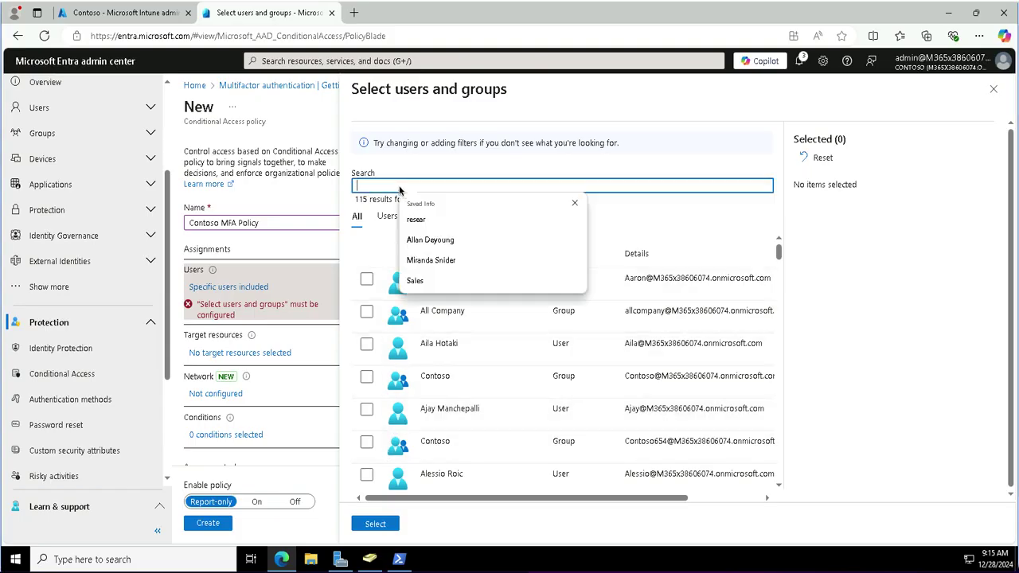
pyautogui.write('alex')
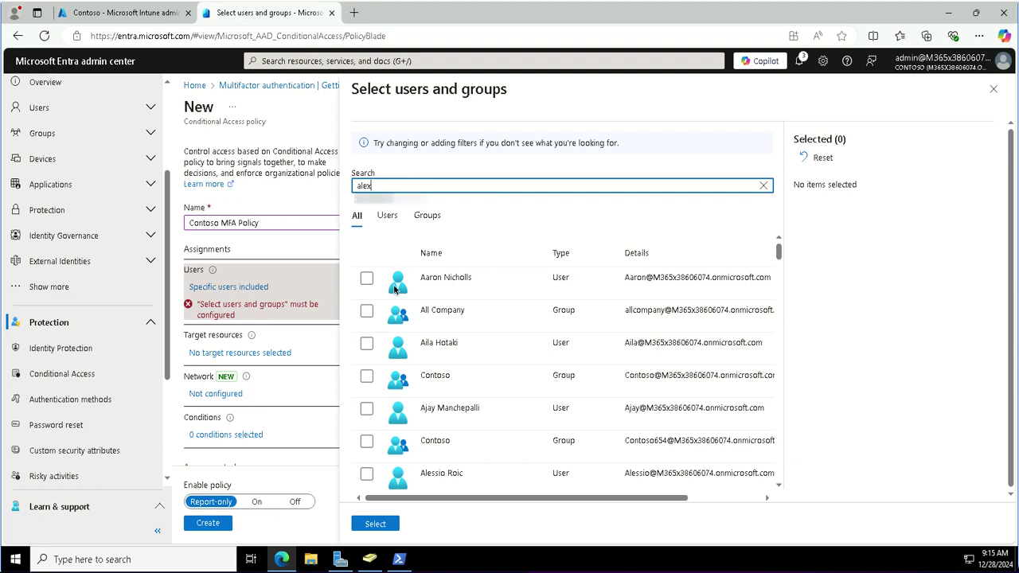
pyautogui.click(366, 277)
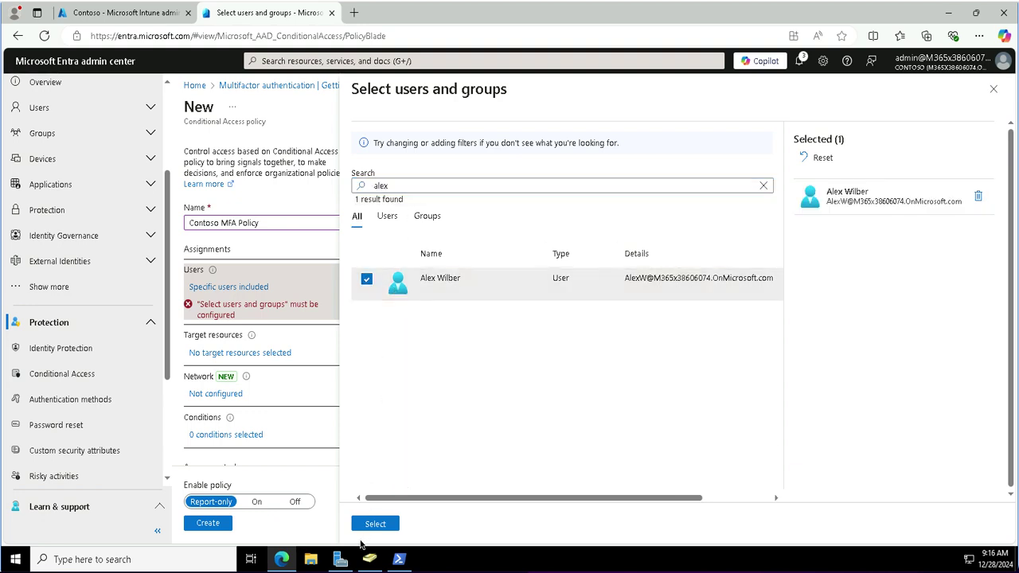
pyautogui.click(374, 524)
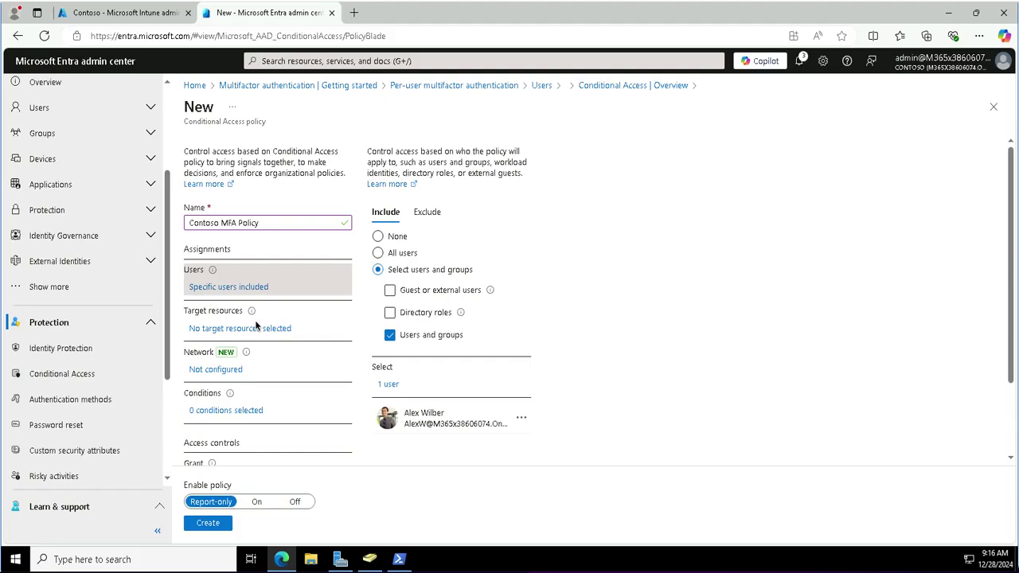
# Target selected resources and choose Office 365 as the policy's only resource
pyautogui.click(229, 329)
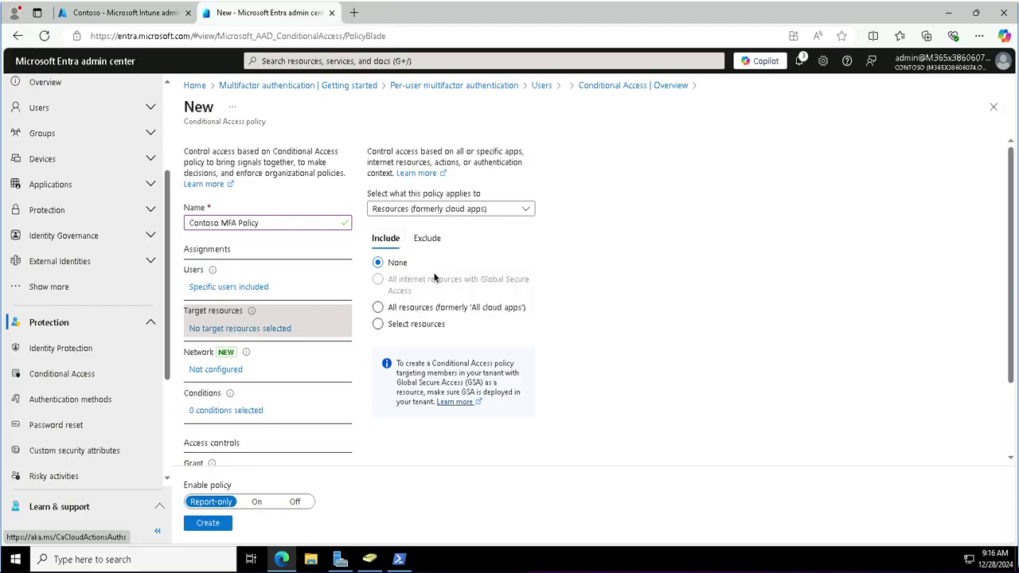
pyautogui.click(476, 210)
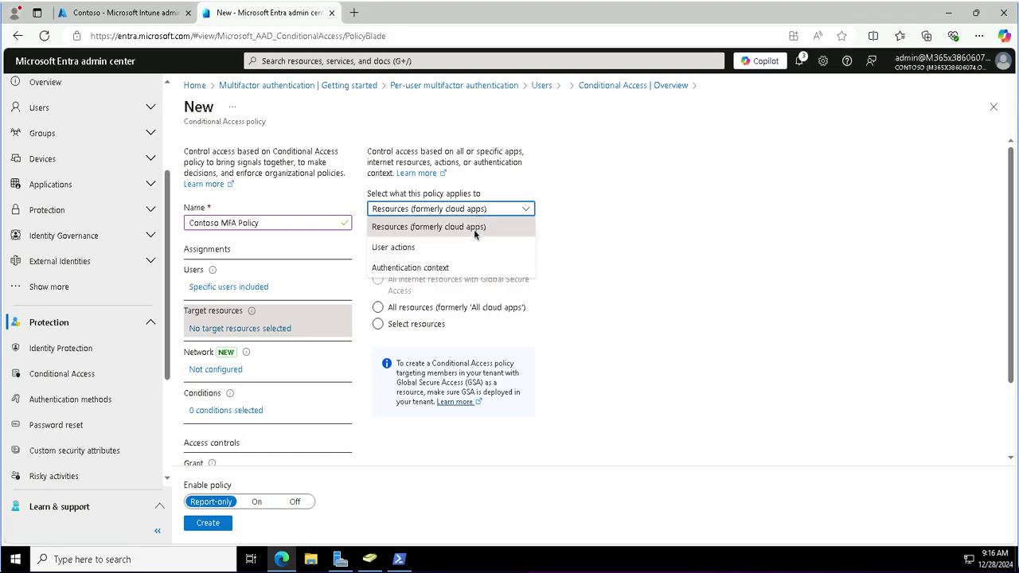
pyautogui.click(476, 230)
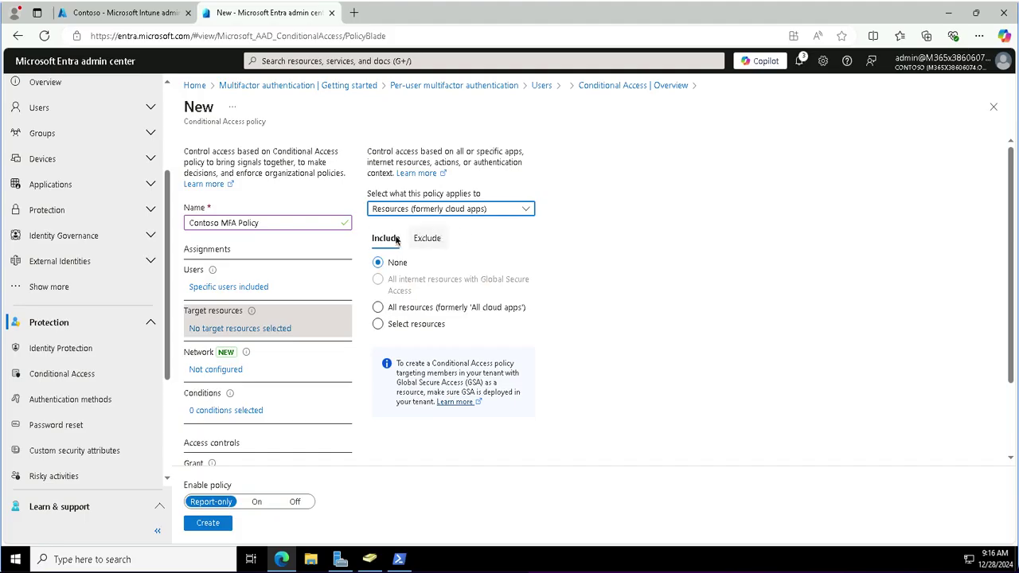
pyautogui.click(378, 325)
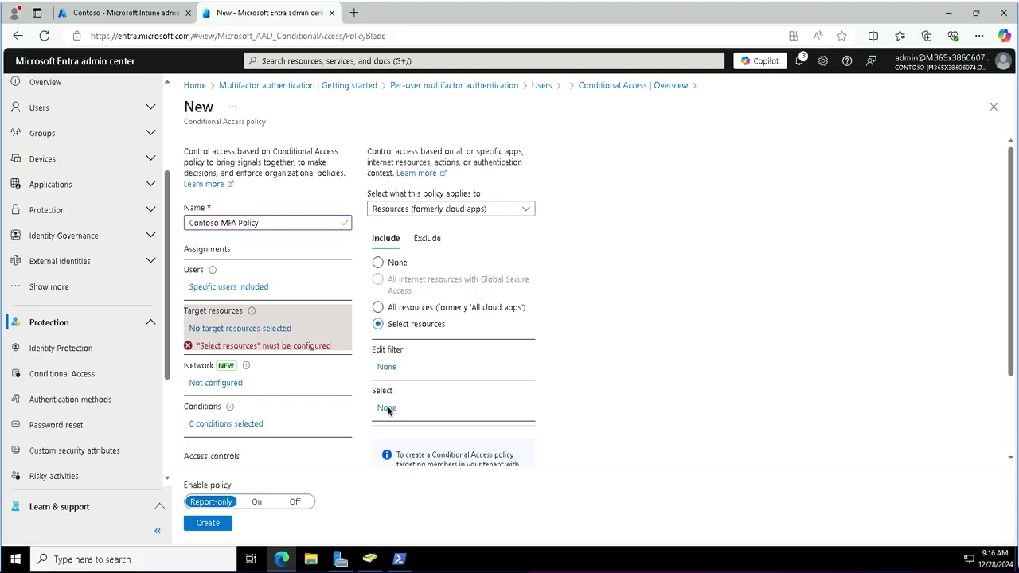
pyautogui.click(446, 210)
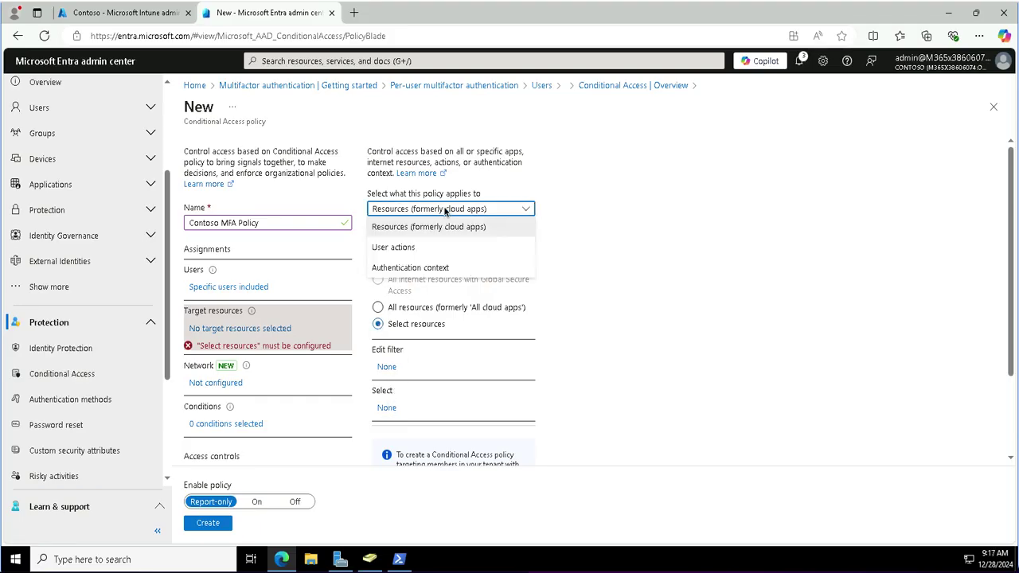
pyautogui.click(389, 408)
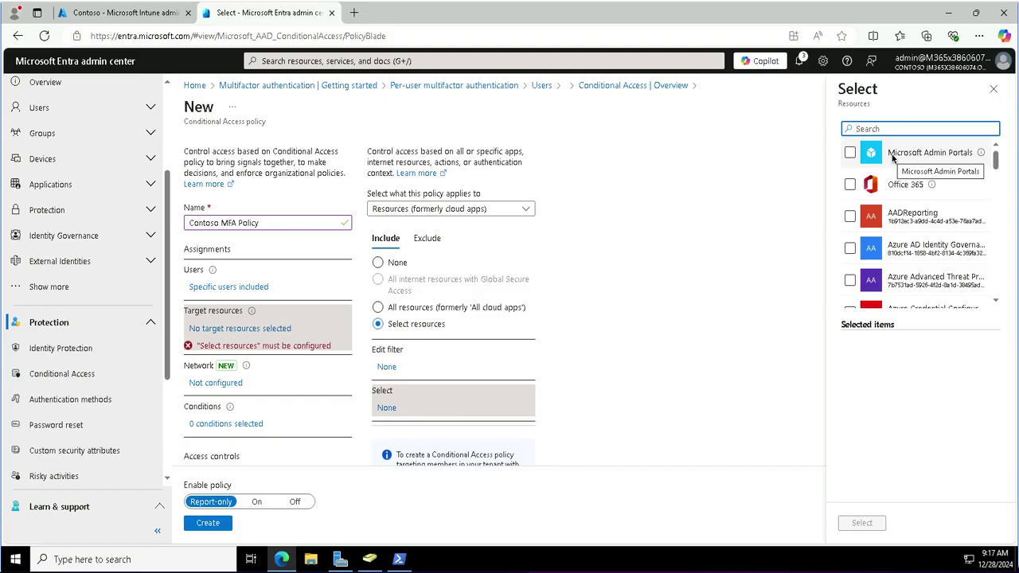
pyautogui.click(850, 184)
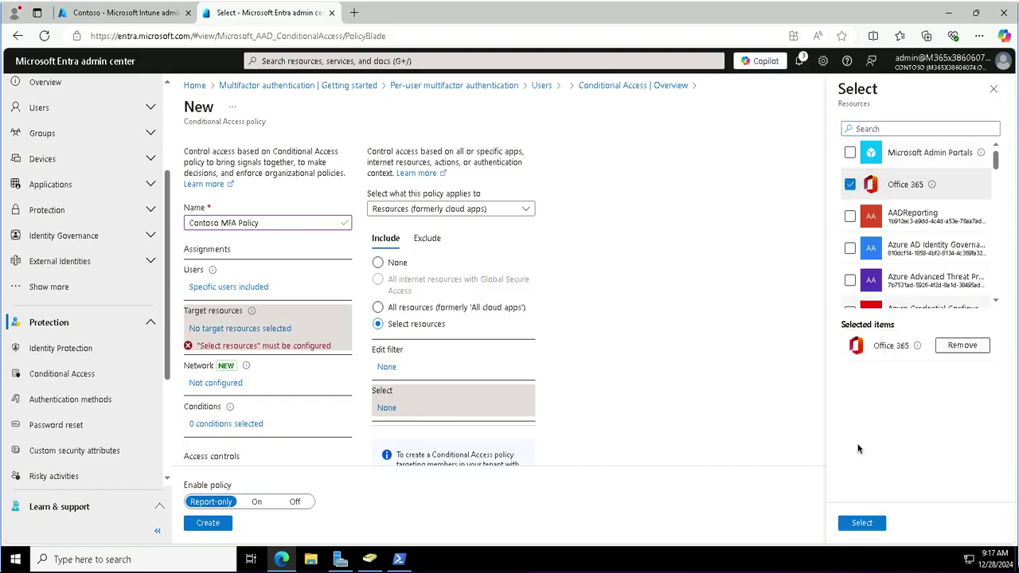
pyautogui.click(862, 523)
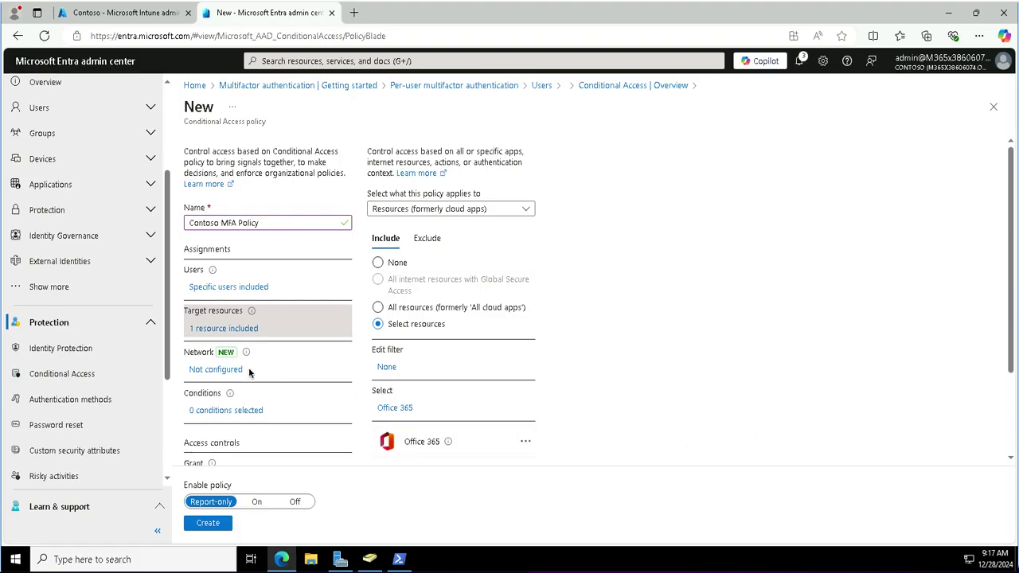
pyautogui.scroll(-1, 238, 414)
# Require multifactor authentication as the grant control, switch the policy On, and create it
pyautogui.scroll(-1, 238, 422)
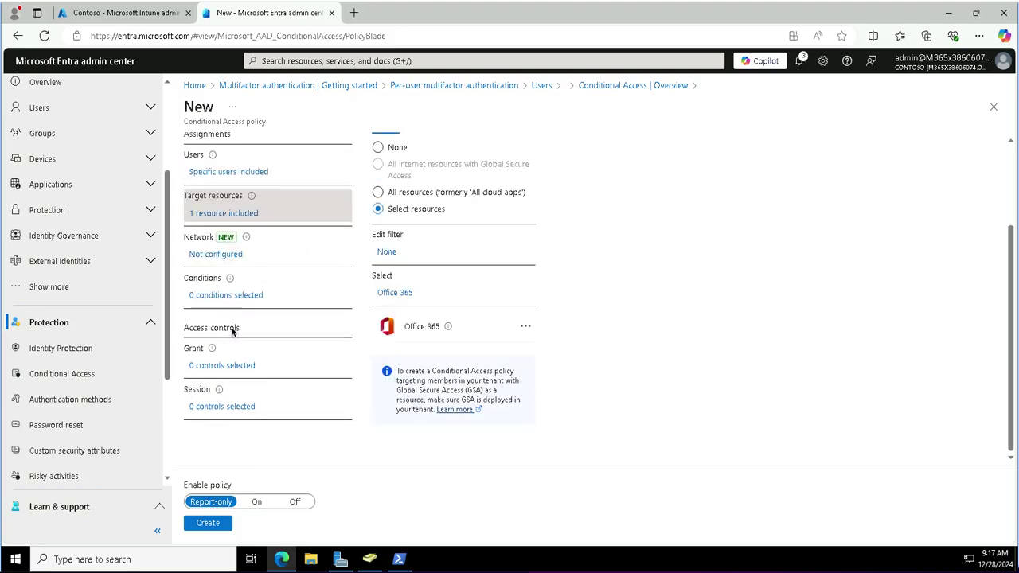
pyautogui.click(227, 366)
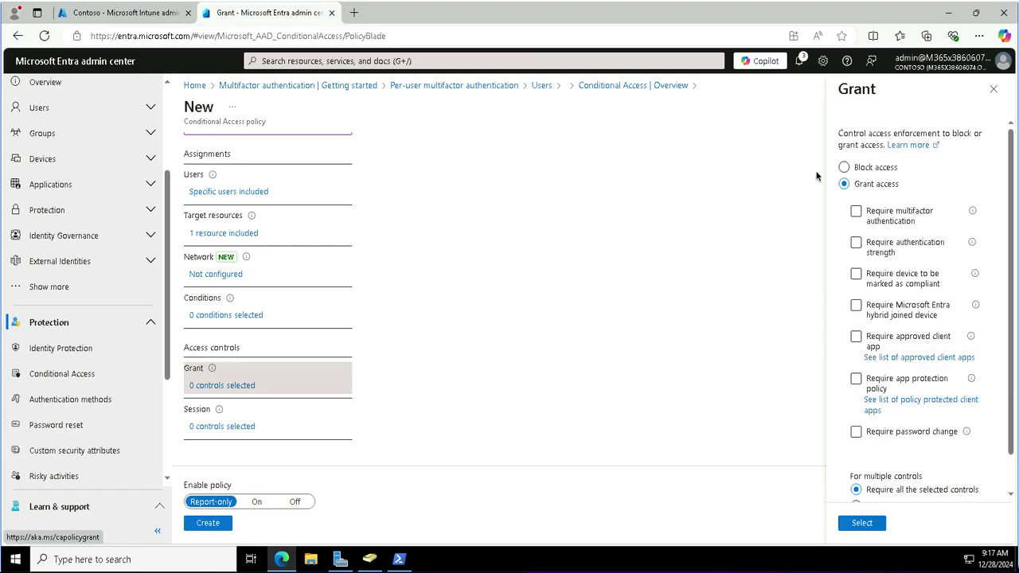
pyautogui.click(861, 213)
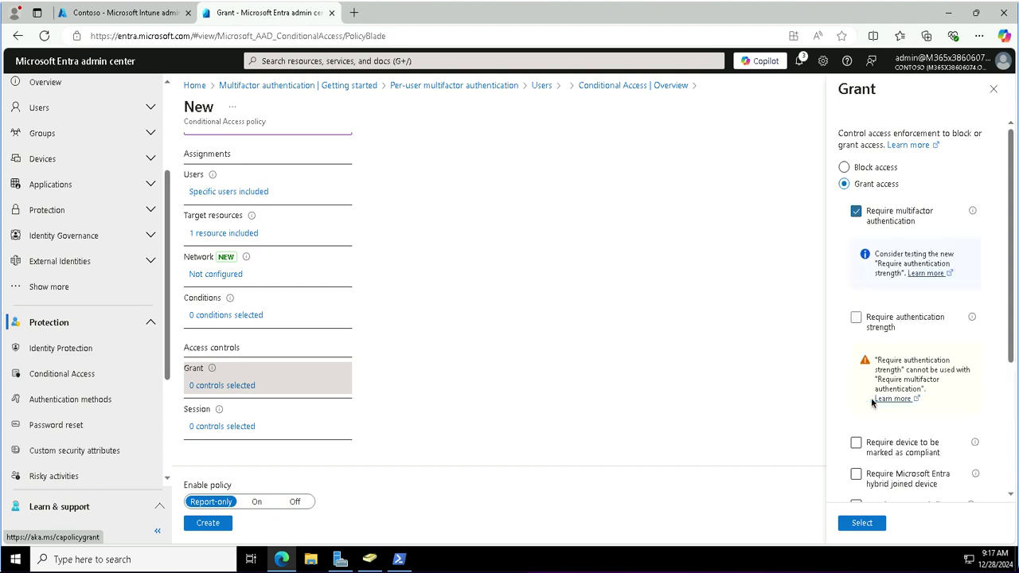
pyautogui.click(859, 523)
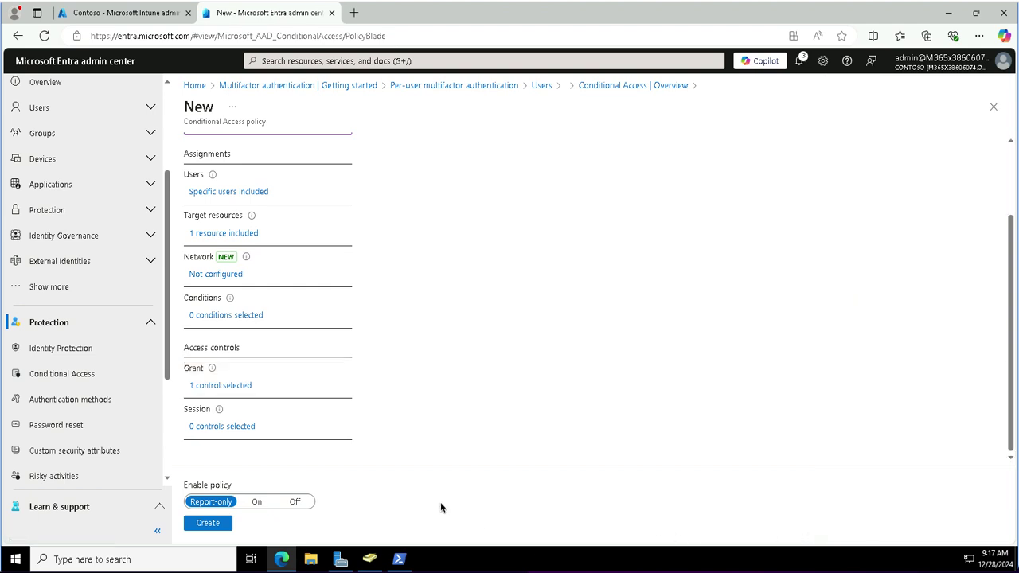
pyautogui.click(257, 502)
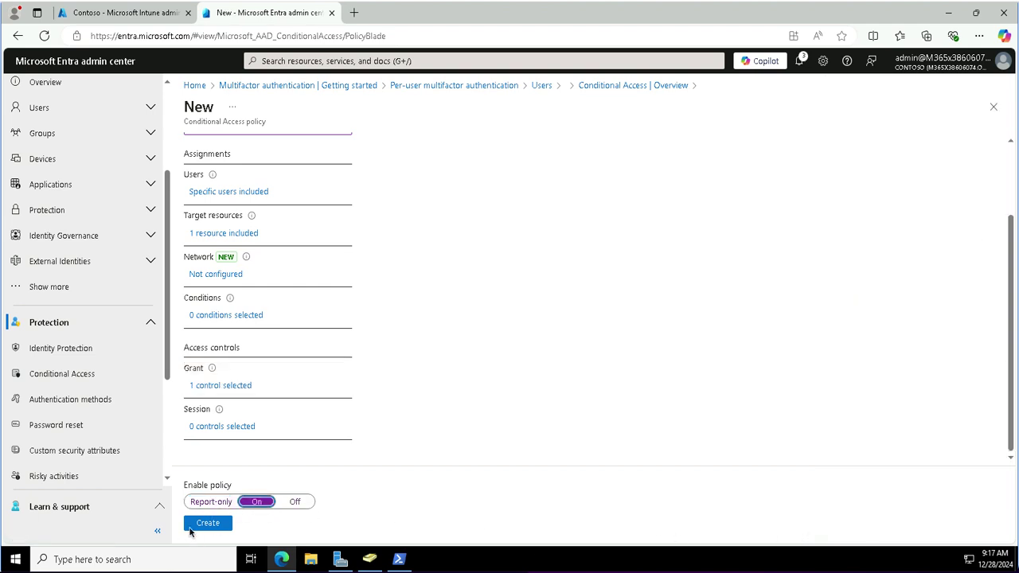
pyautogui.click(205, 524)
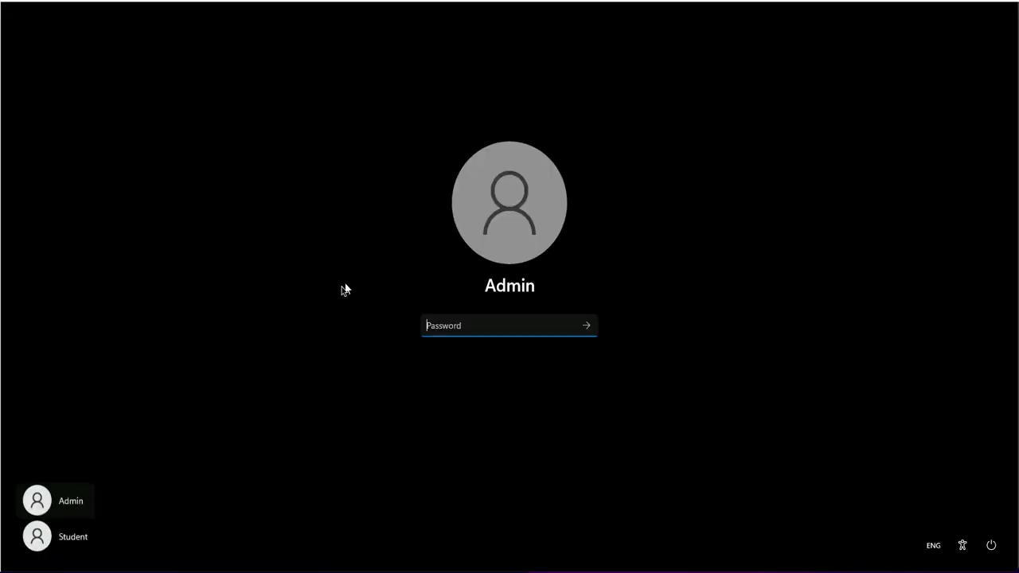
pyautogui.write('••••••')
pyautogui.press('Return')
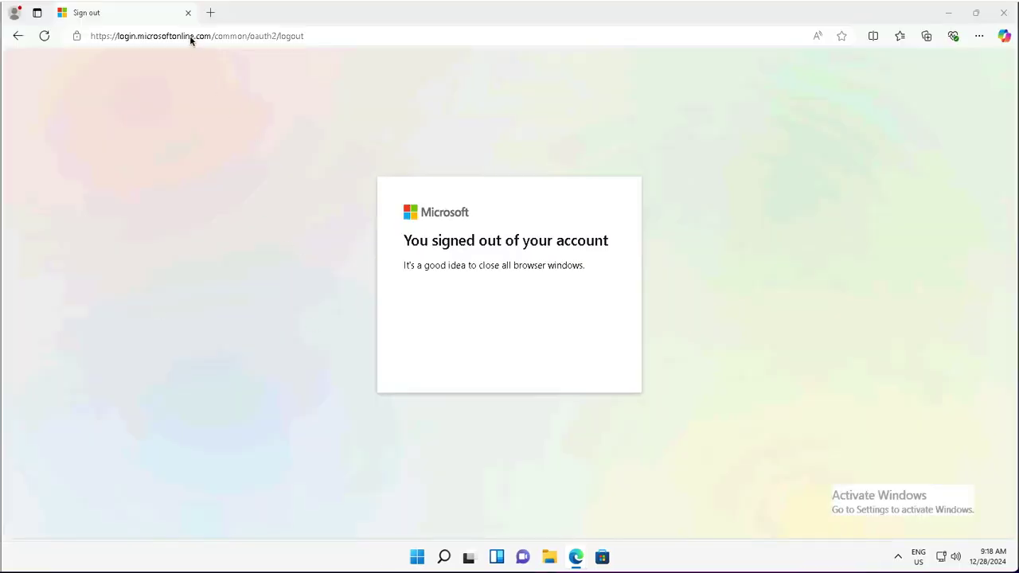
pyautogui.click(237, 36)
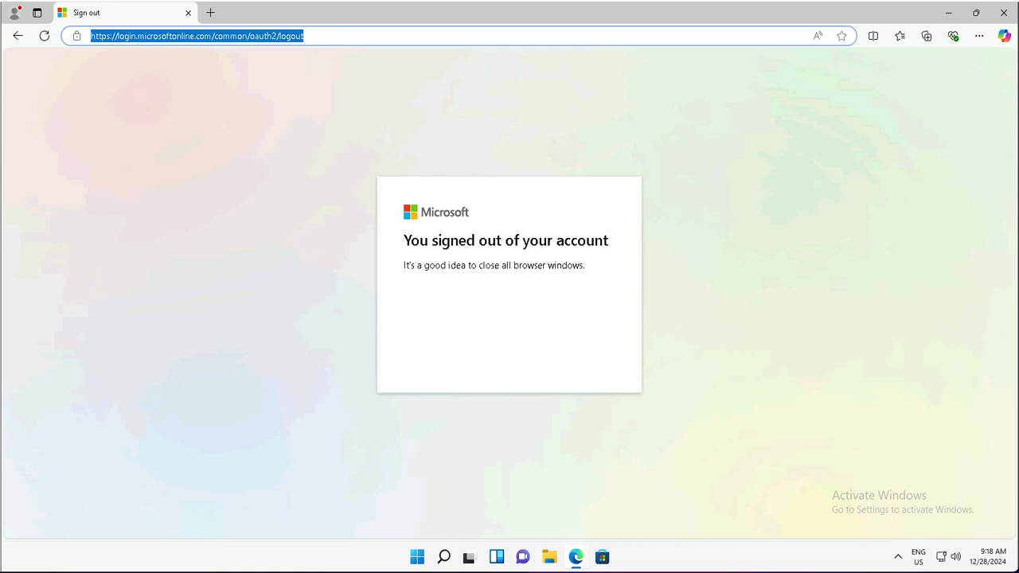
pyautogui.write('https://outlook.office.com')
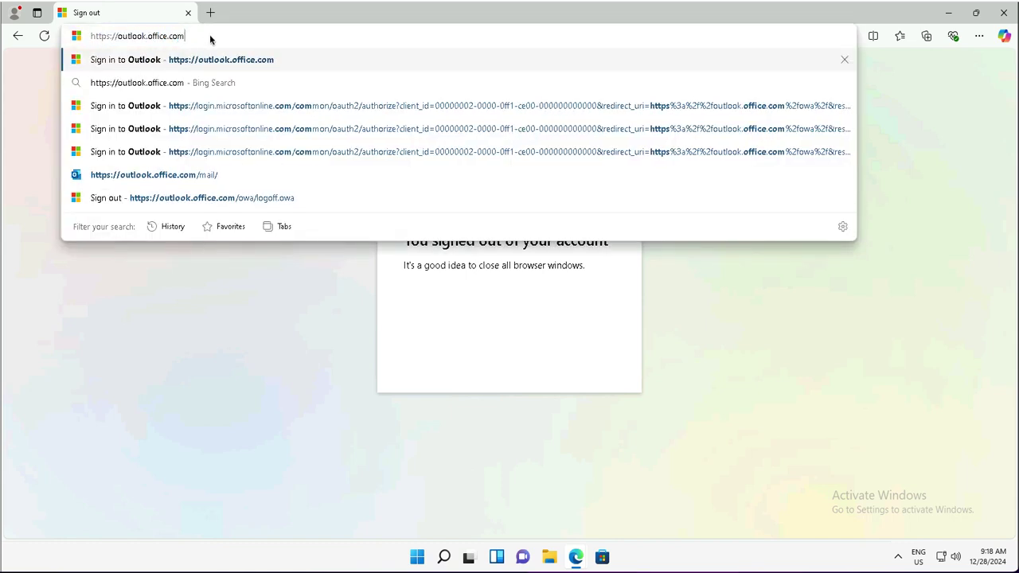
# Load Outlook and sign in as the test user without staying signed in
pyautogui.press('Return')
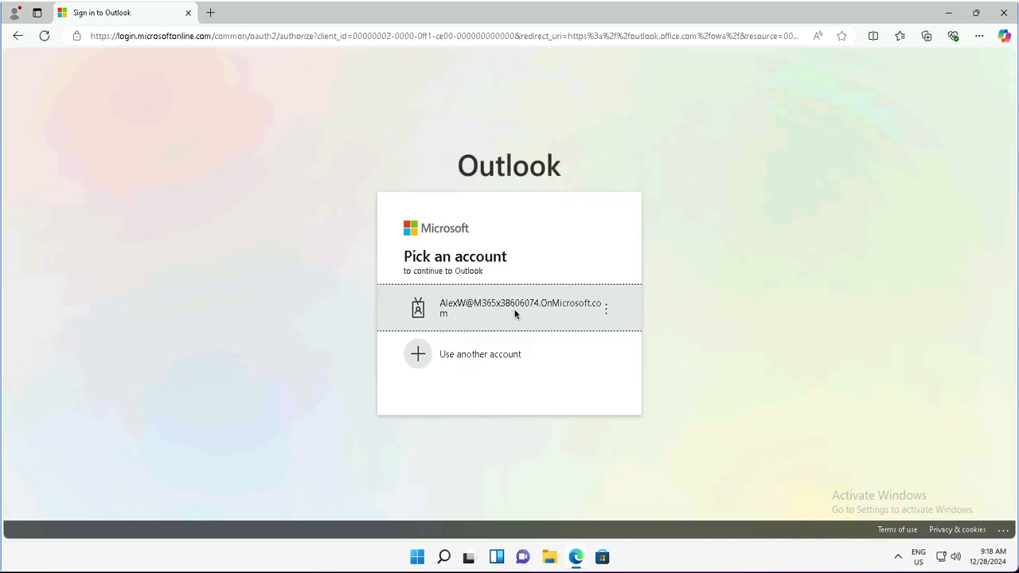
pyautogui.click(514, 315)
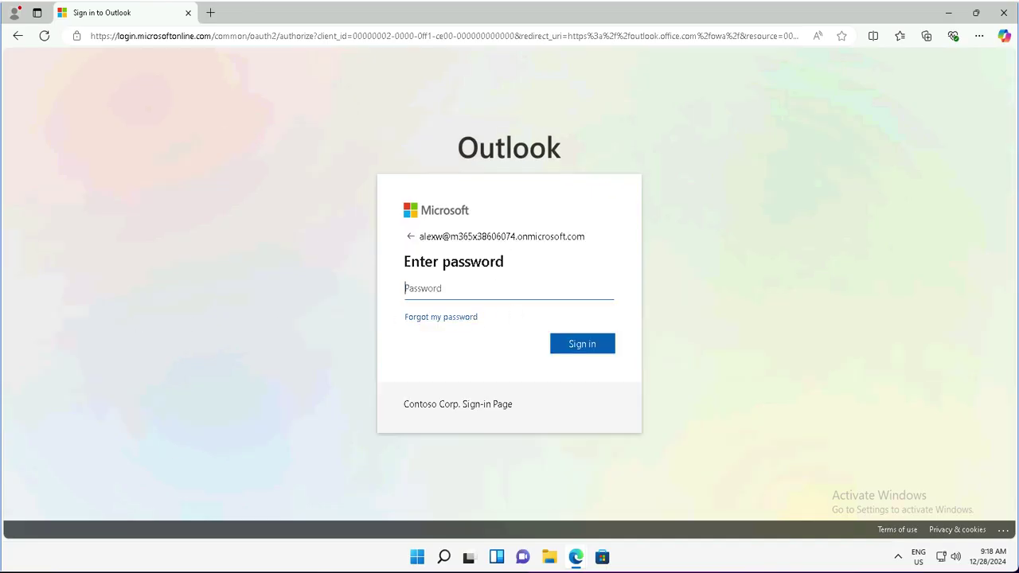
pyautogui.write('••••••••••••••••')
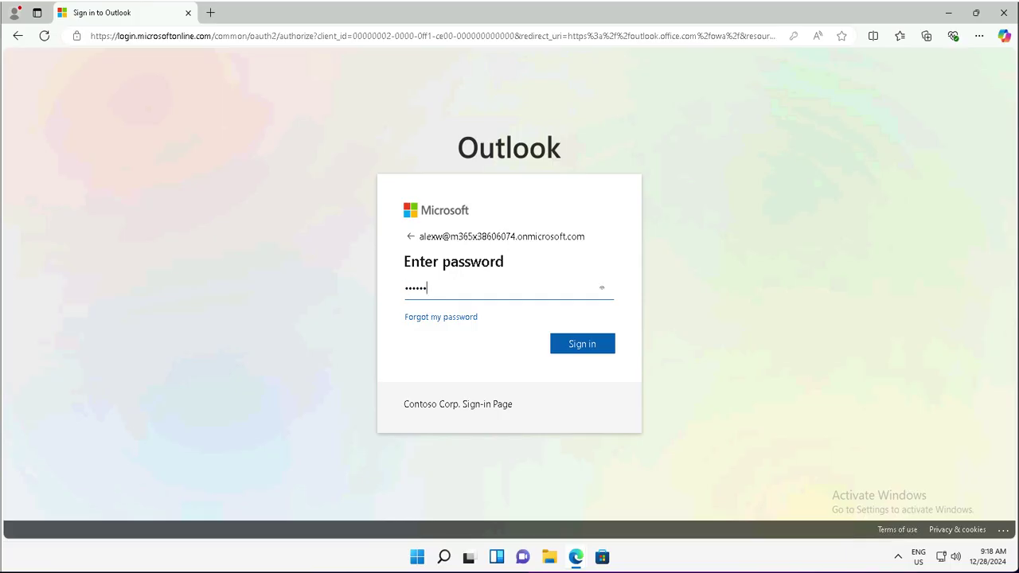
pyautogui.write('••••••••••••••••')
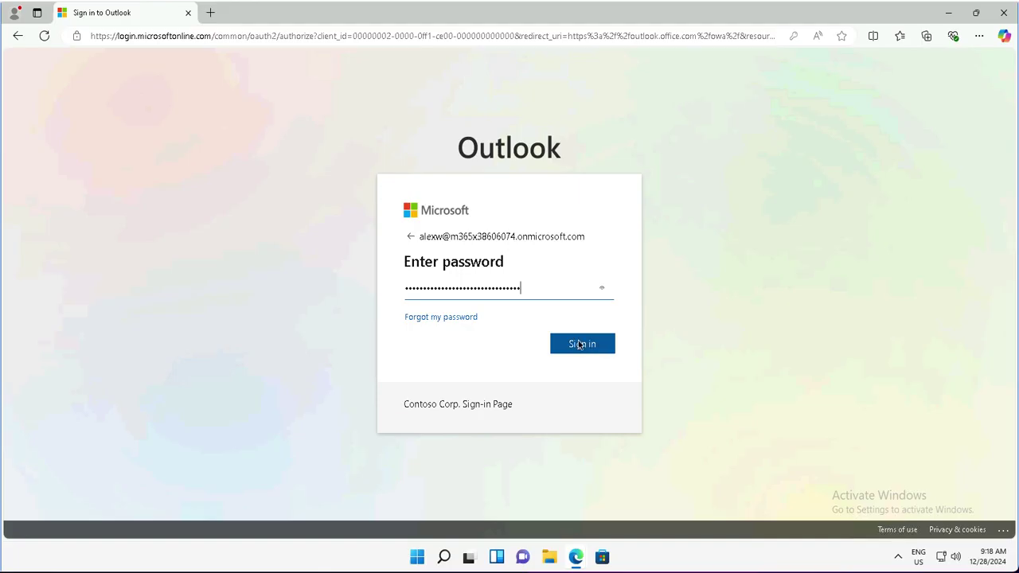
pyautogui.click(576, 344)
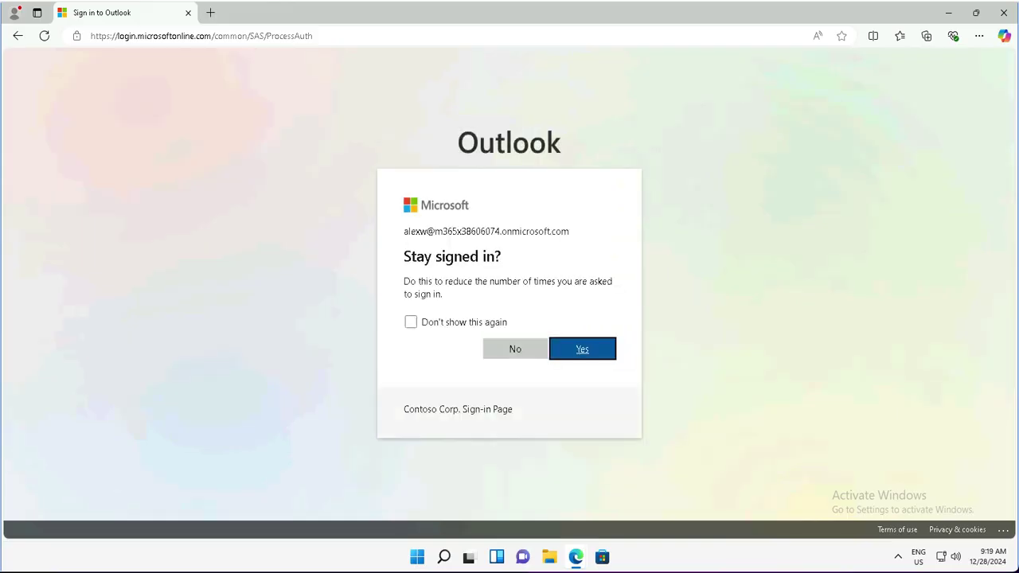
pyautogui.click(513, 350)
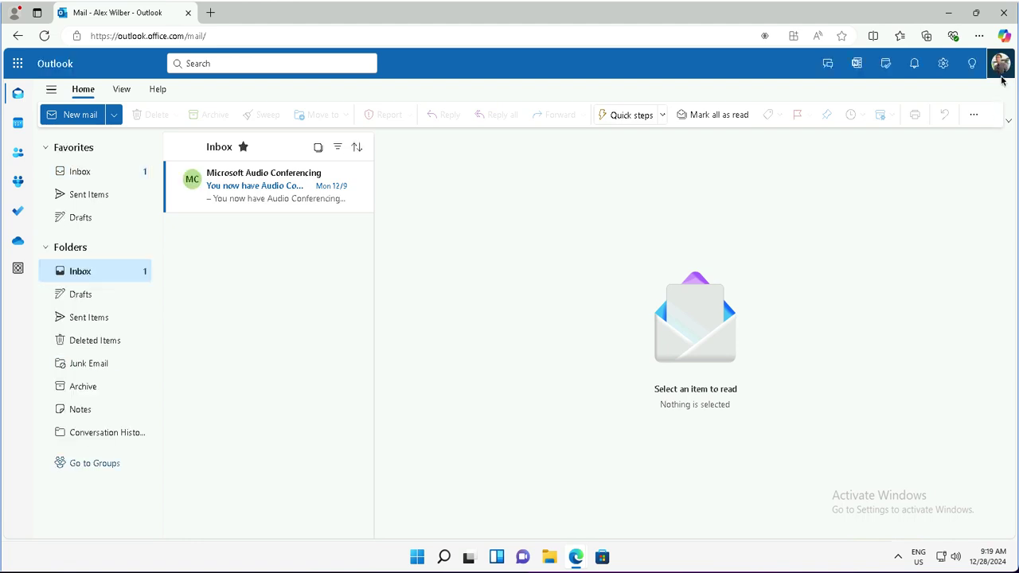
# Sign the test user out of Outlook from the profile menu
pyautogui.click(1000, 78)
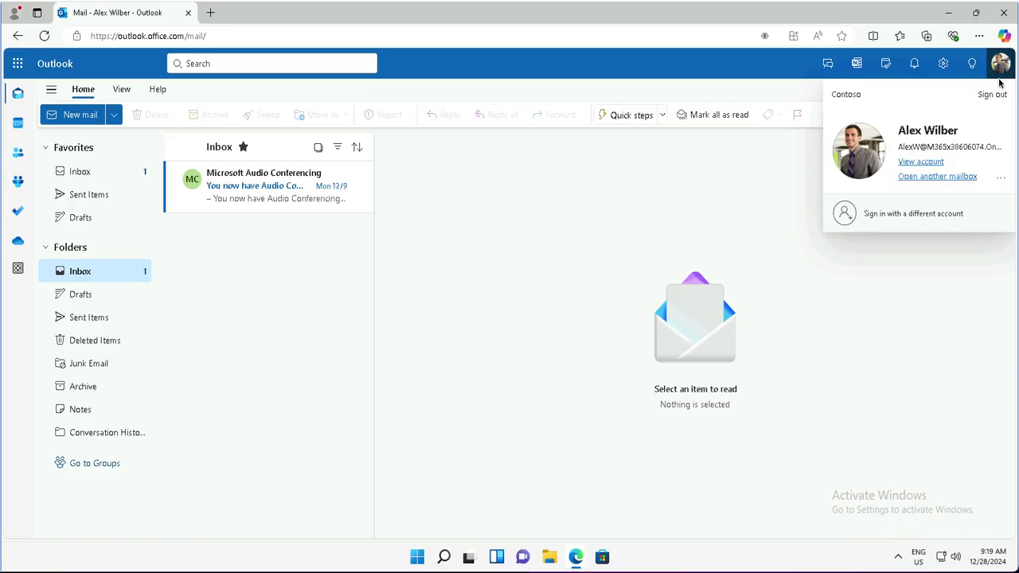
pyautogui.click(994, 94)
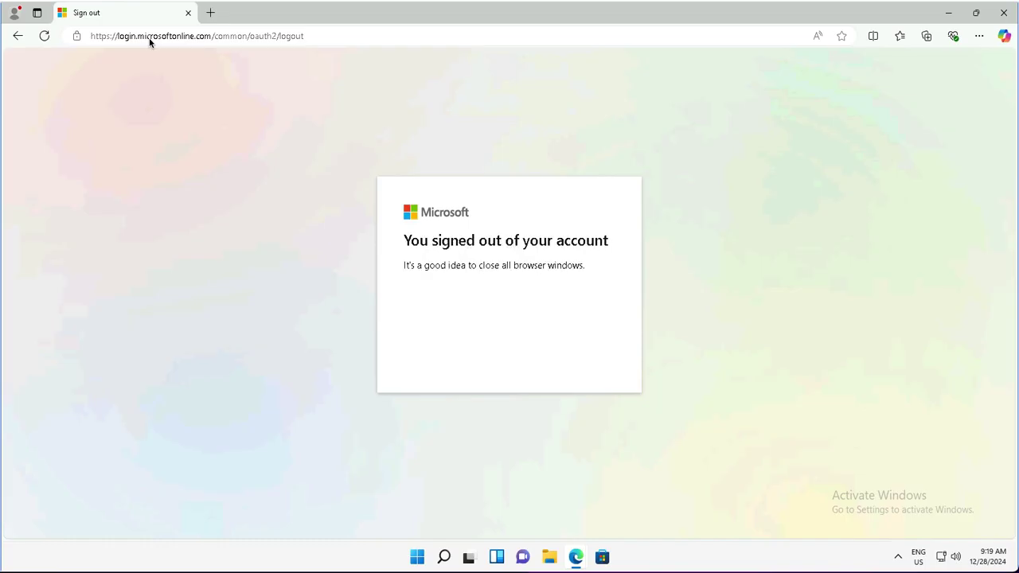
pyautogui.hotkey('ctrl', 'l')
# Go to portal.azure.com and choose the test user's account for Azure sign-in
pyautogui.write('p')
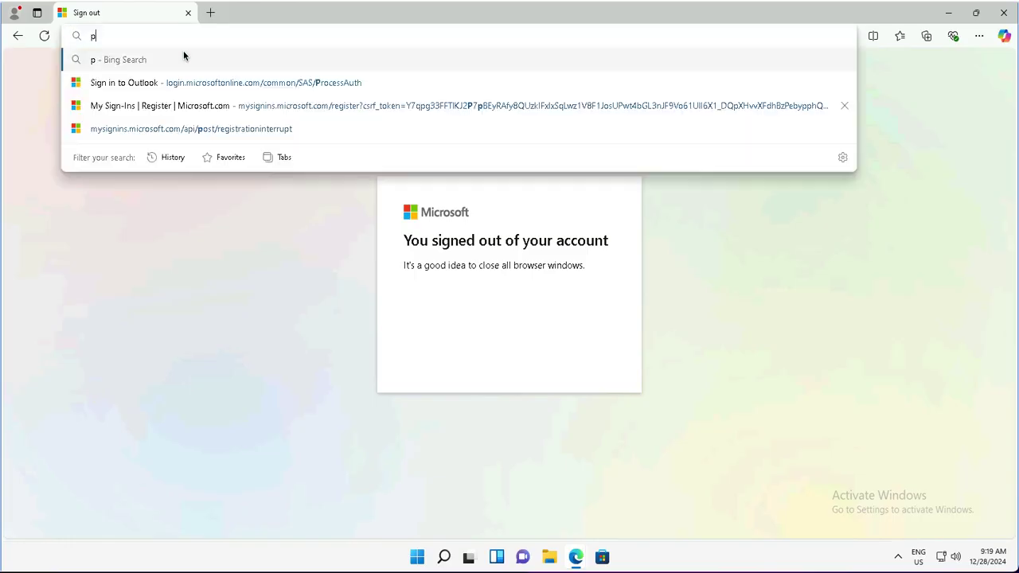
pyautogui.write('ortal.azure')
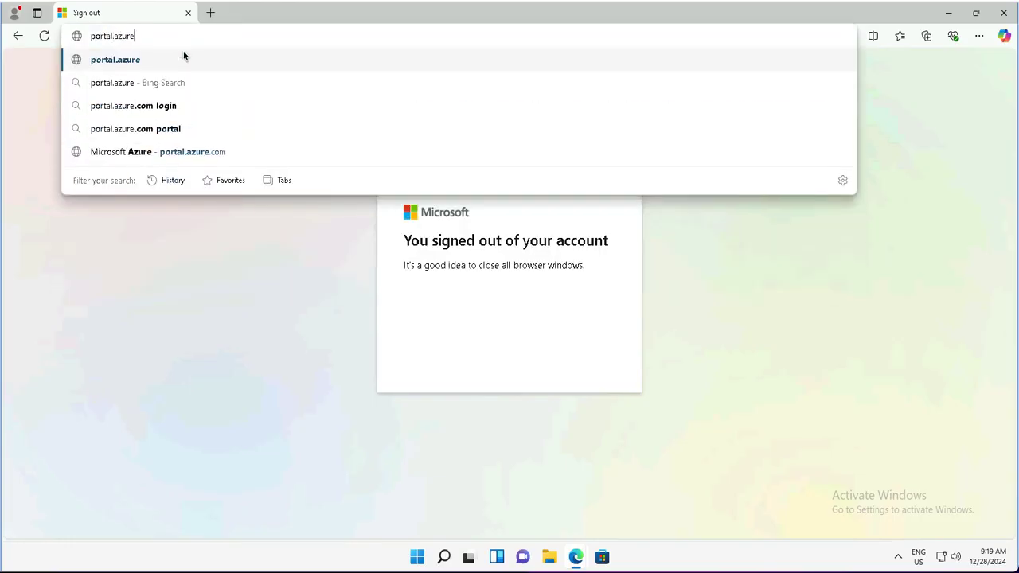
pyautogui.write('.com')
pyautogui.press('Return')
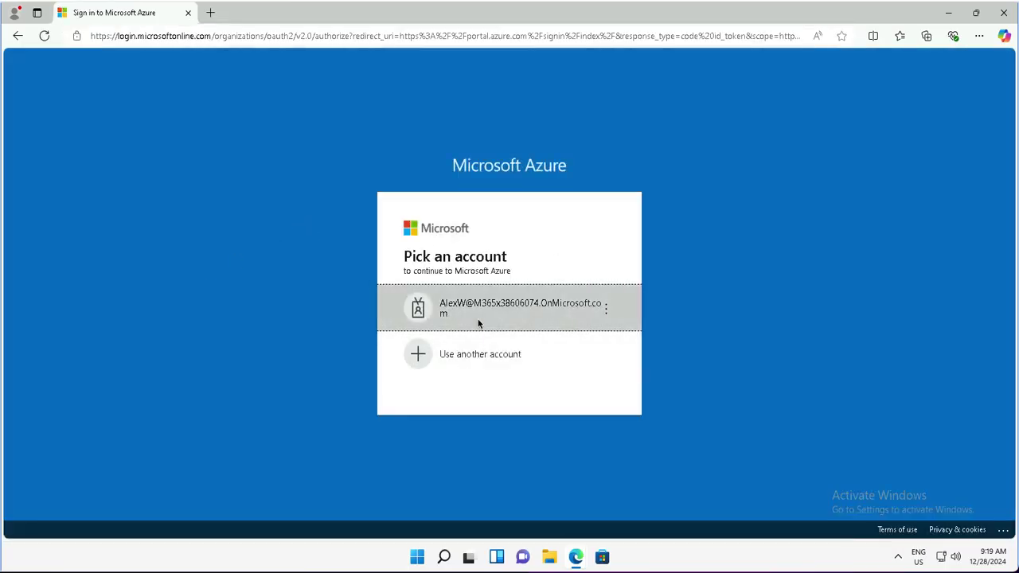
pyautogui.click(478, 323)
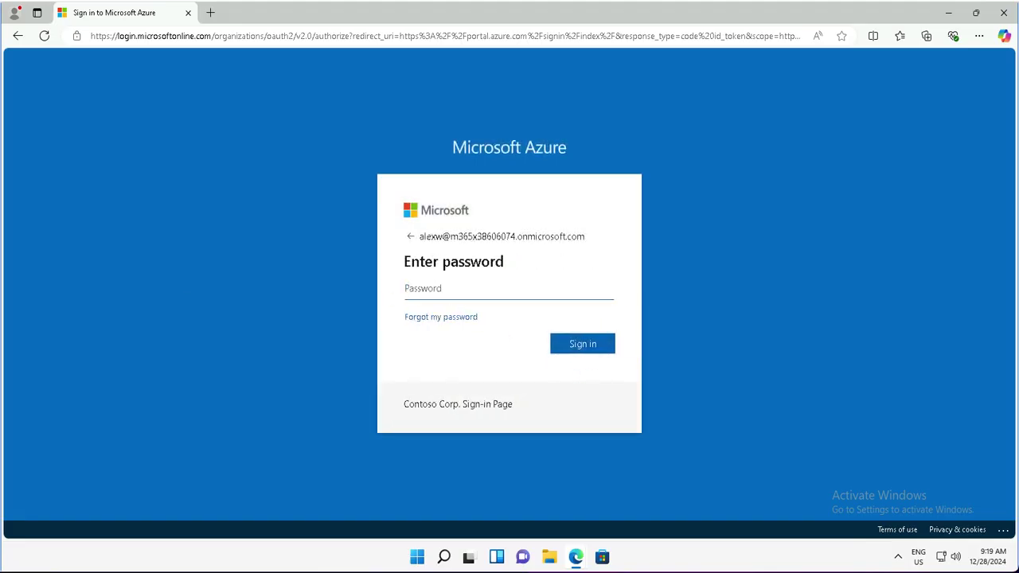
# Enter the test user's password, sign in, and decline staying signed in
pyautogui.write('••••••••••••••••••••••••••••••')
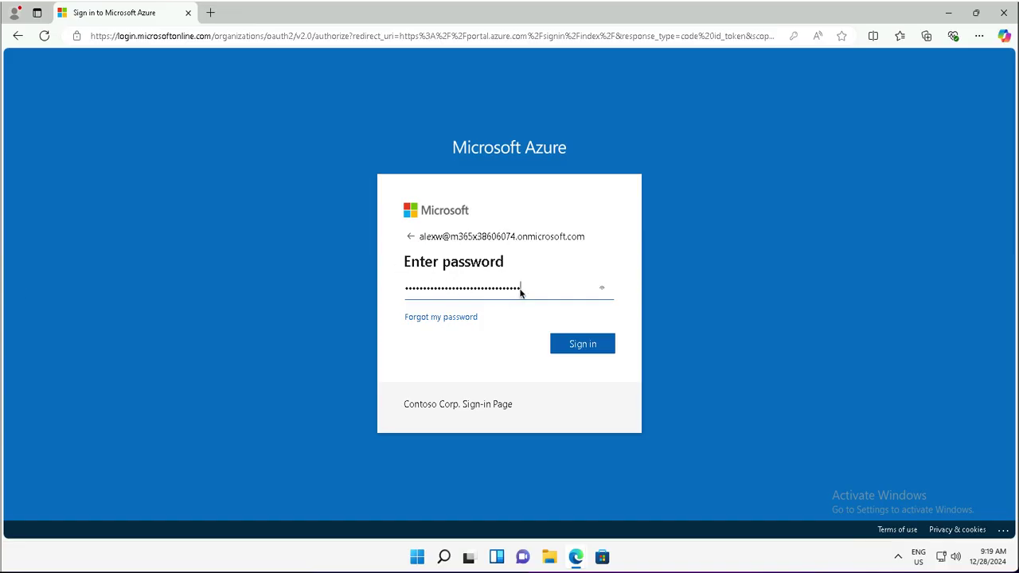
pyautogui.press('BackSpace')
pyautogui.press('BackSpace')
pyautogui.press('BackSpace')
pyautogui.press('BackSpace')
pyautogui.press('BackSpace')
pyautogui.press('BackSpace')
pyautogui.press('BackSpace')
pyautogui.press('BackSpace')
pyautogui.press('BackSpace')
pyautogui.press('BackSpace')
pyautogui.press('BackSpace')
pyautogui.press('BackSpace')
pyautogui.press('BackSpace')
pyautogui.press('BackSpace')
pyautogui.press('BackSpace')
pyautogui.press('BackSpace')
pyautogui.press('BackSpace')
pyautogui.press('BackSpace')
pyautogui.press('BackSpace')
pyautogui.press('BackSpace')
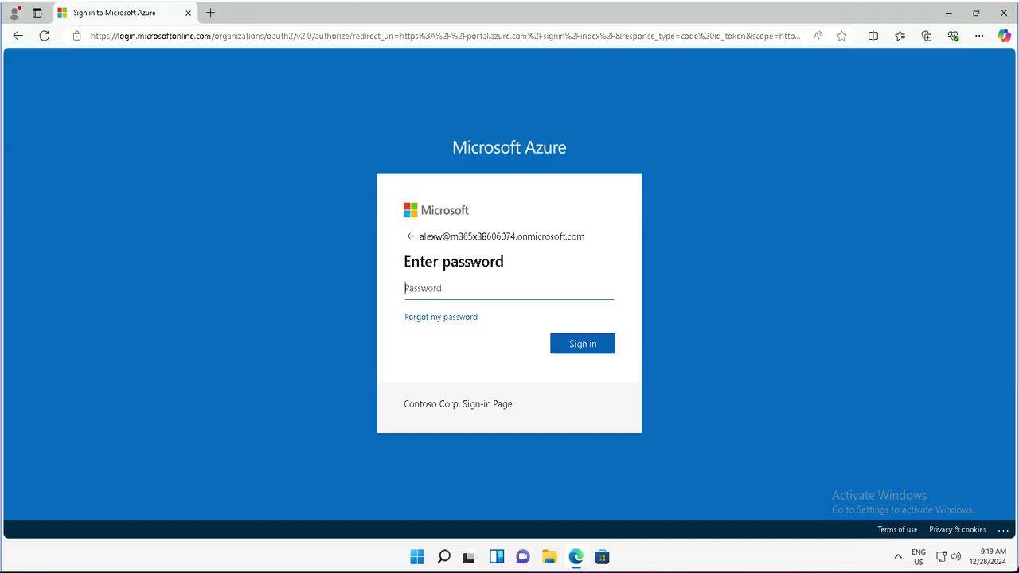
pyautogui.write('•••••••••••••••••••••••••••••••')
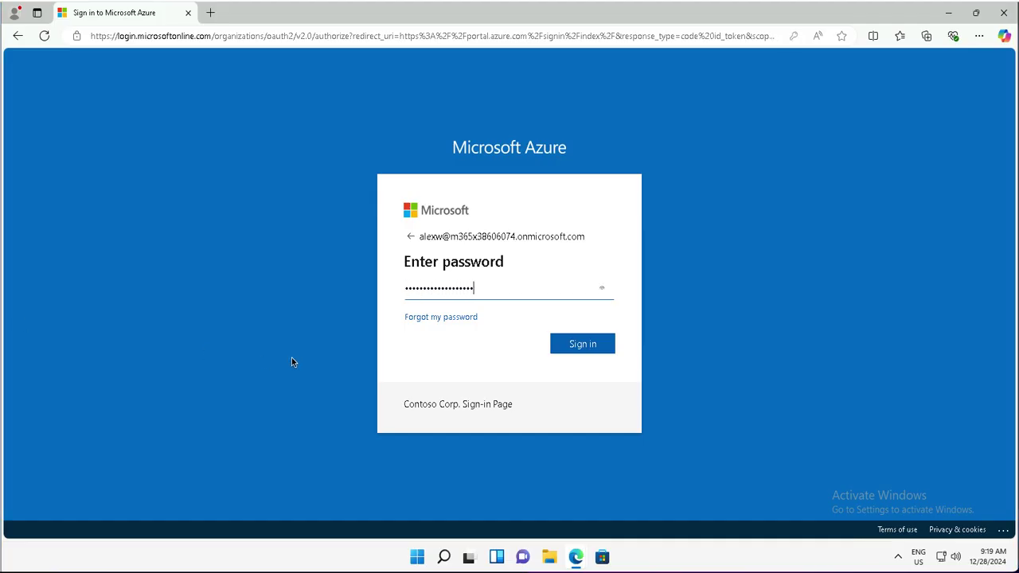
pyautogui.click(584, 348)
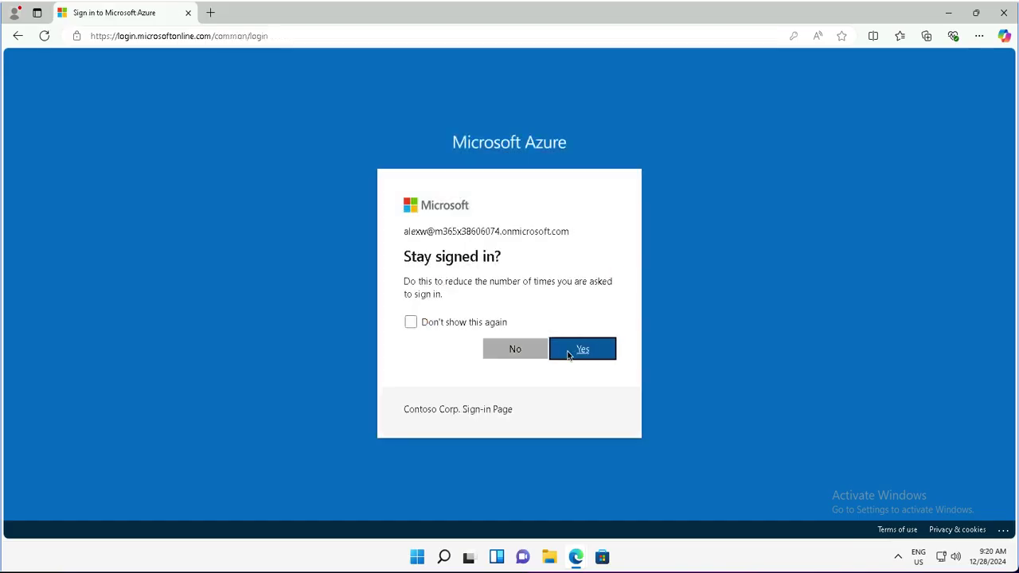
pyautogui.click(514, 349)
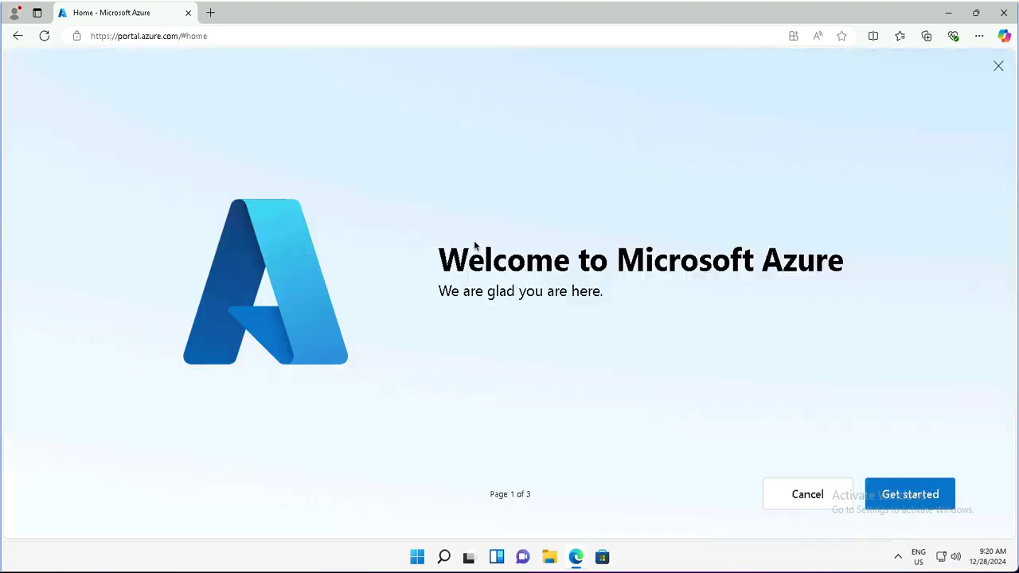
# Dismiss the Azure welcome tour and sign the test user out of the Azure portal
pyautogui.click(998, 67)
pyautogui.click(1002, 61)
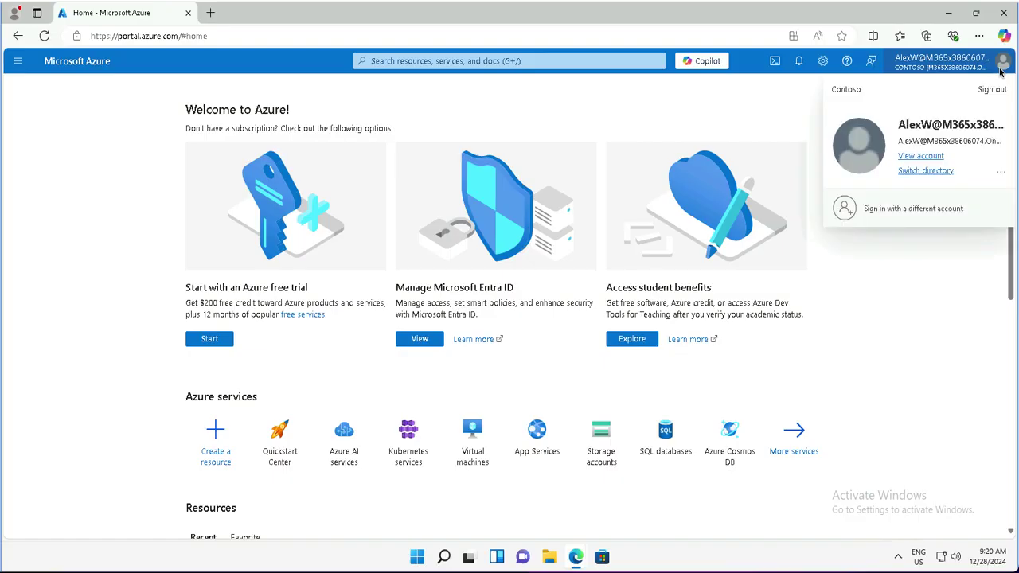
pyautogui.click(991, 90)
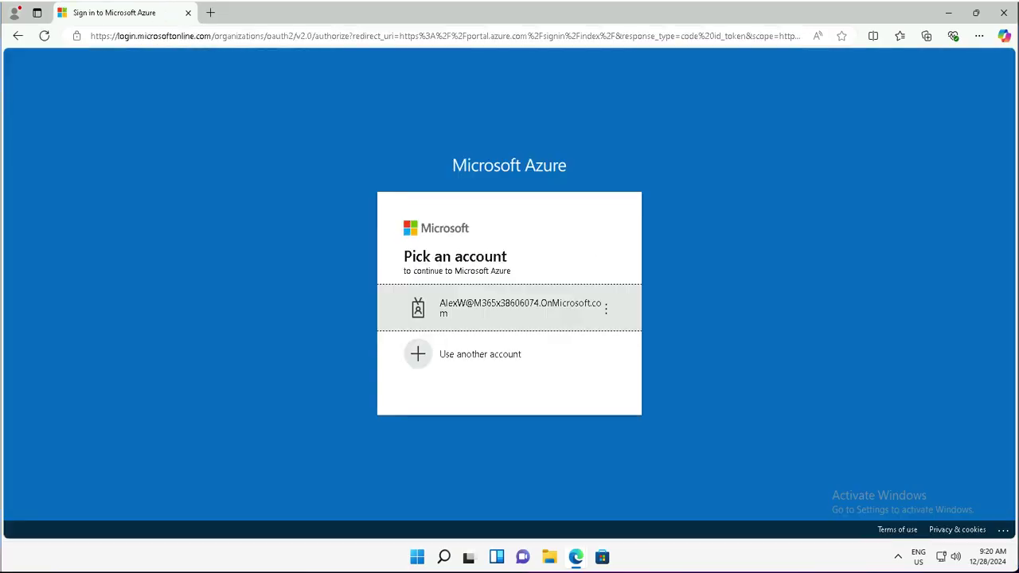
pyautogui.doubleClick(157, 37)
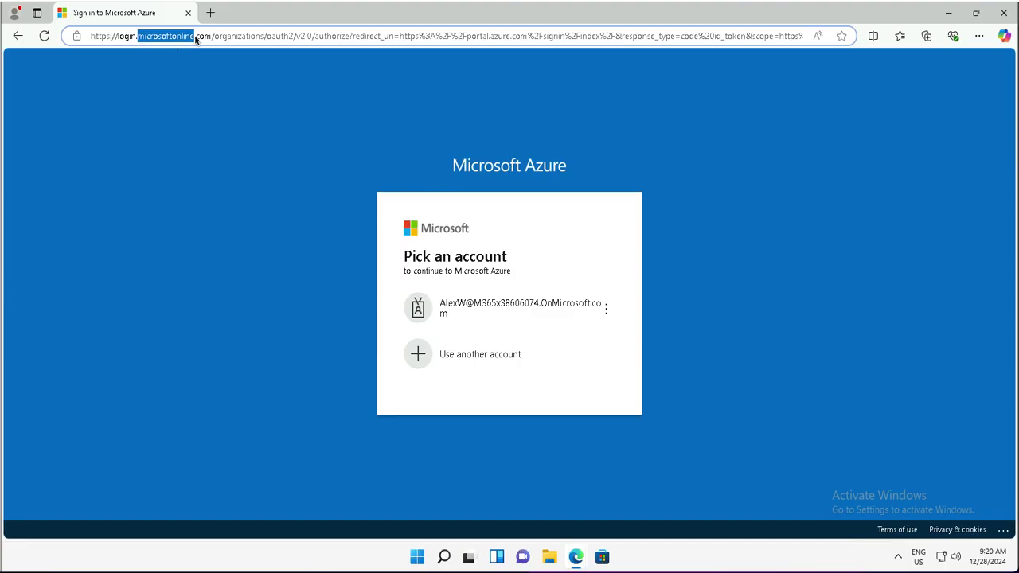
pyautogui.write('a')
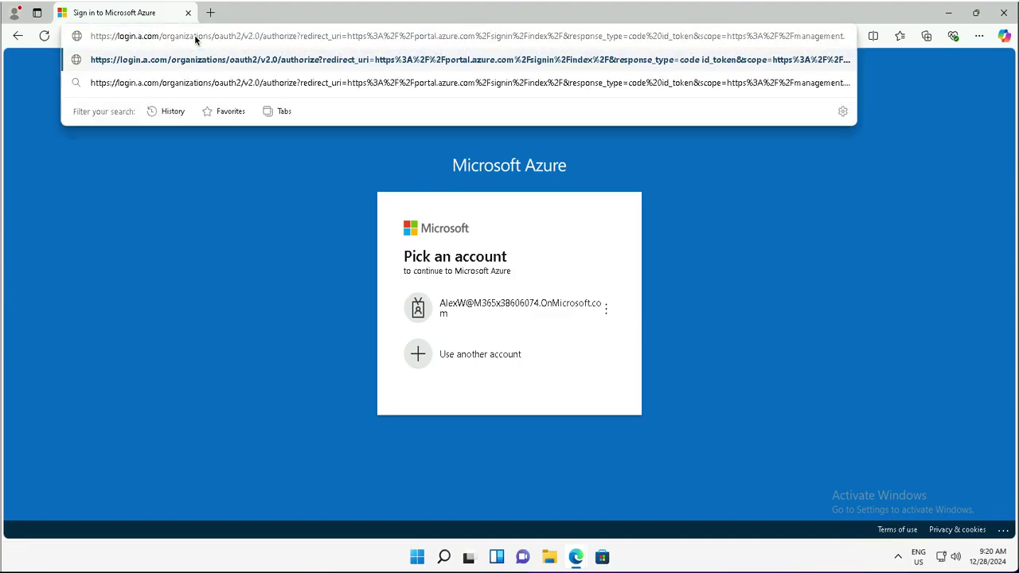
pyautogui.hotkey('ctrl', 'a')
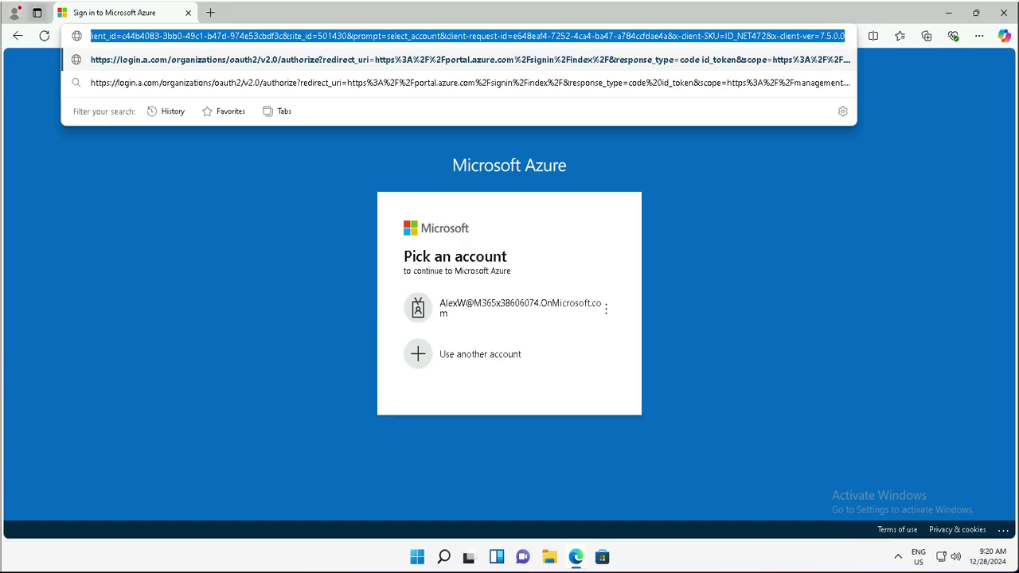
pyautogui.write('https://entra.microsoft.com')
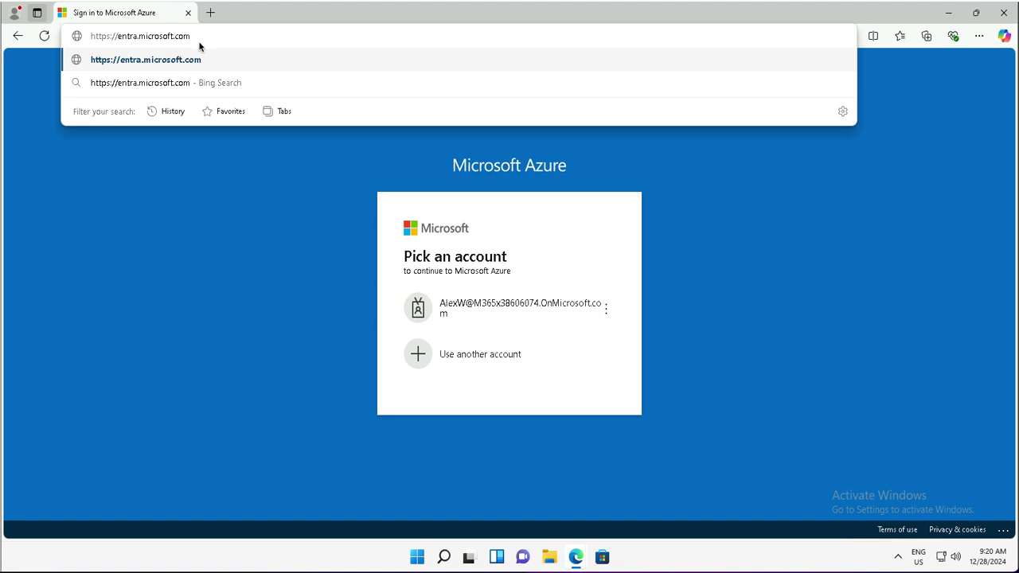
pyautogui.press('Return')
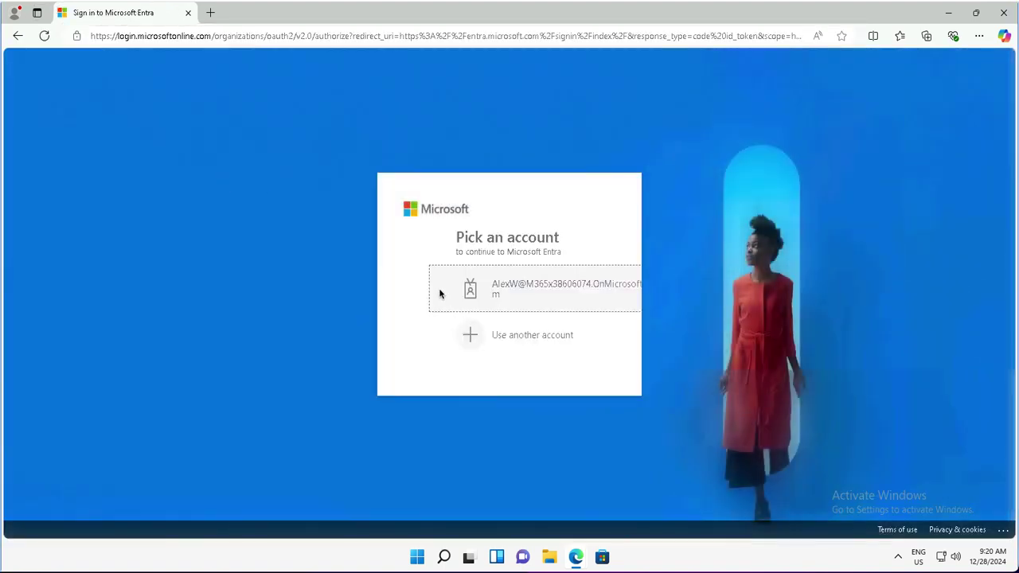
# Sign in with another account, entering the admin e-mail address and password
pyautogui.click(452, 341)
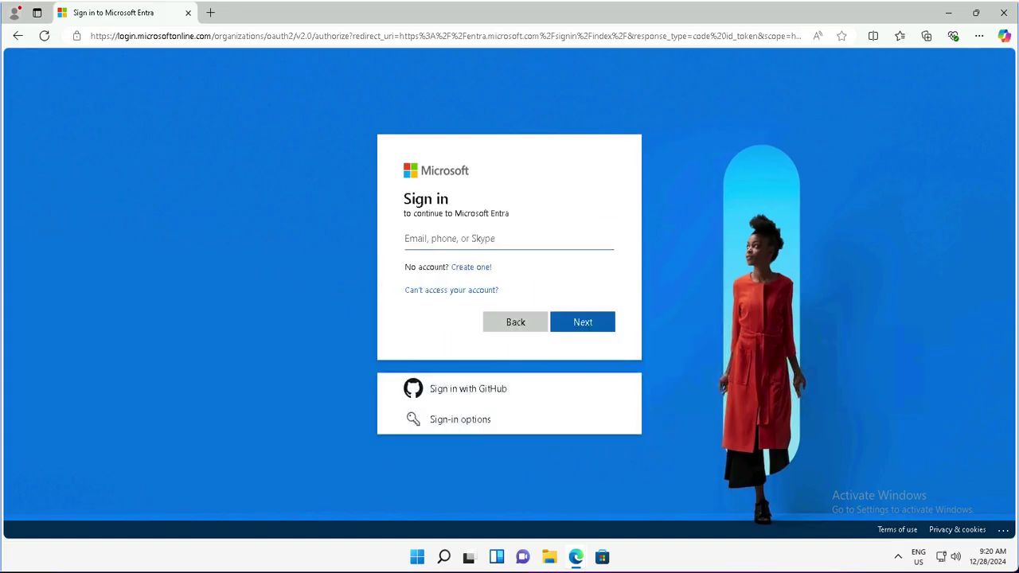
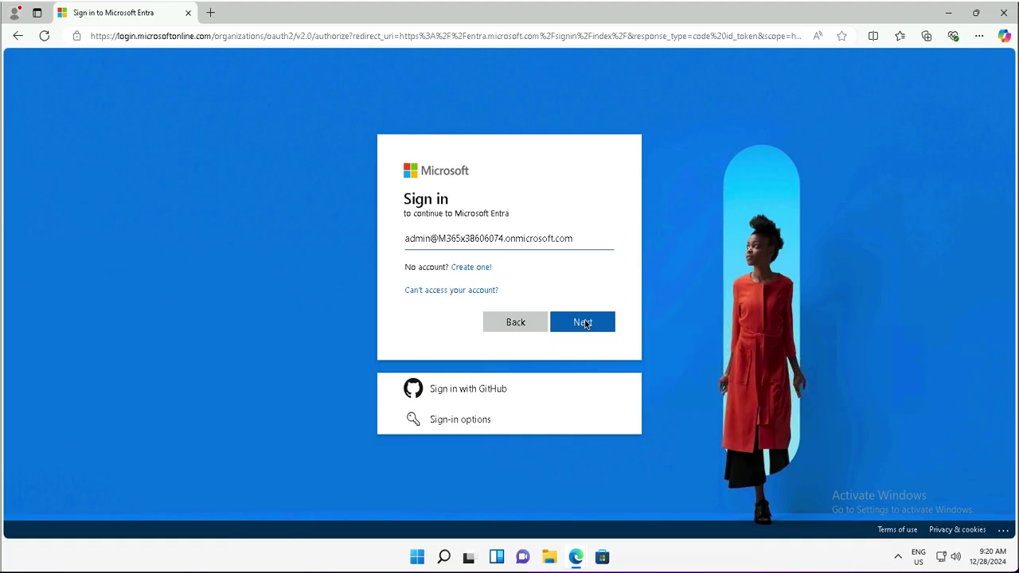
pyautogui.click(582, 321)
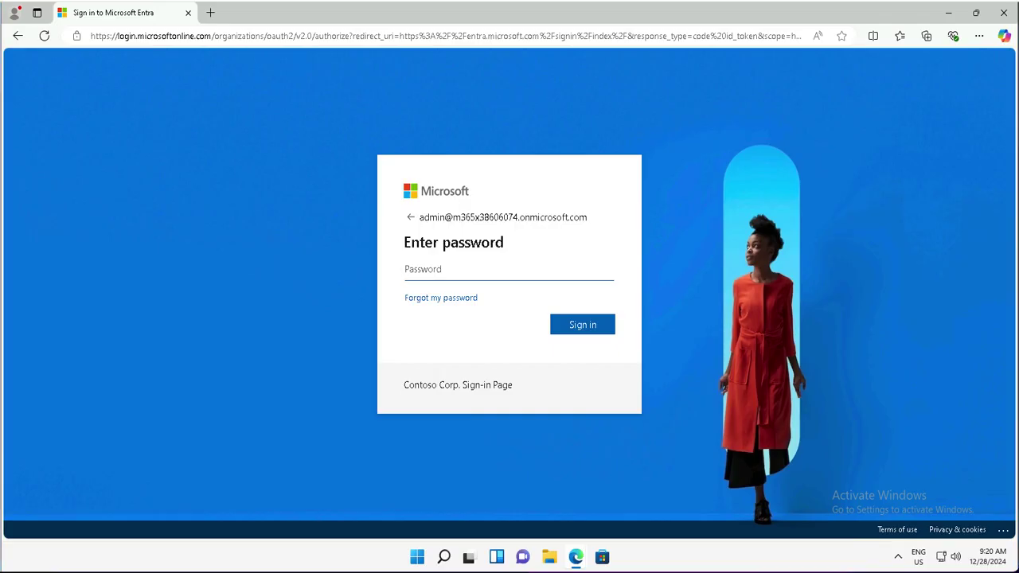
pyautogui.write('******************************')
pyautogui.click(583, 326)
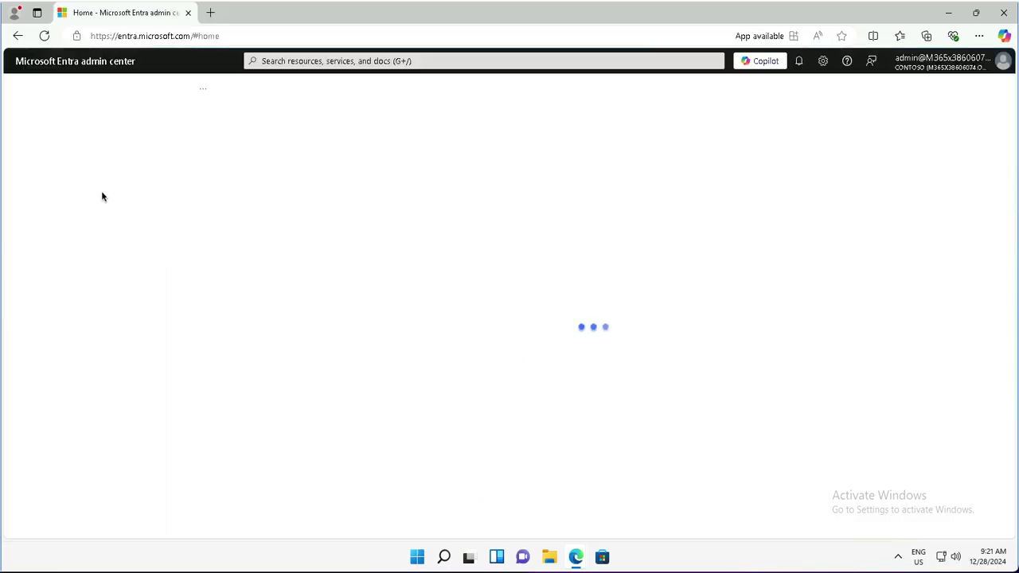
# Search 'conditional access', open Microsoft Entra Conditional Access, and show its Policies list
pyautogui.click(287, 62)
pyautogui.write('c')
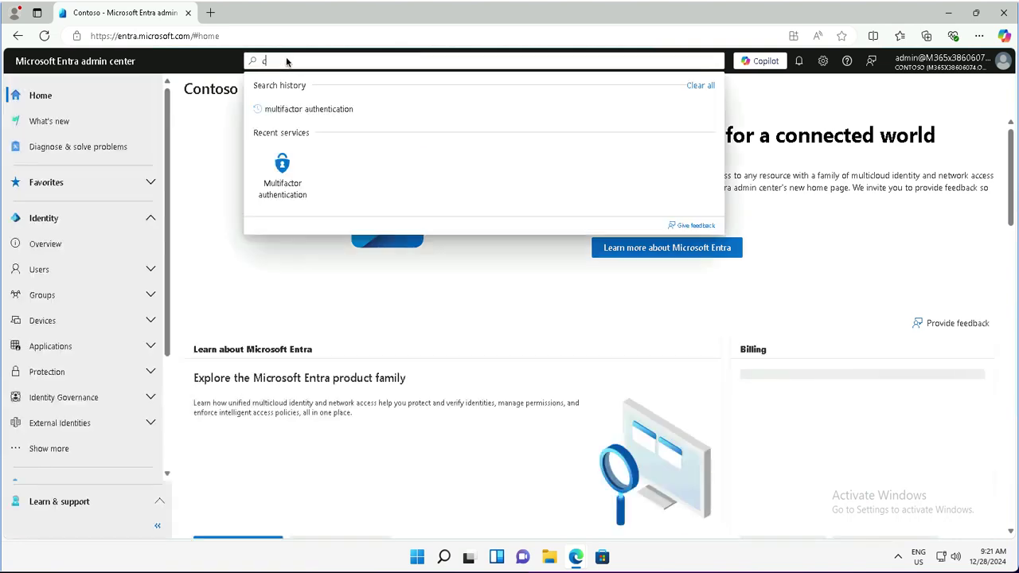
pyautogui.write('onditional')
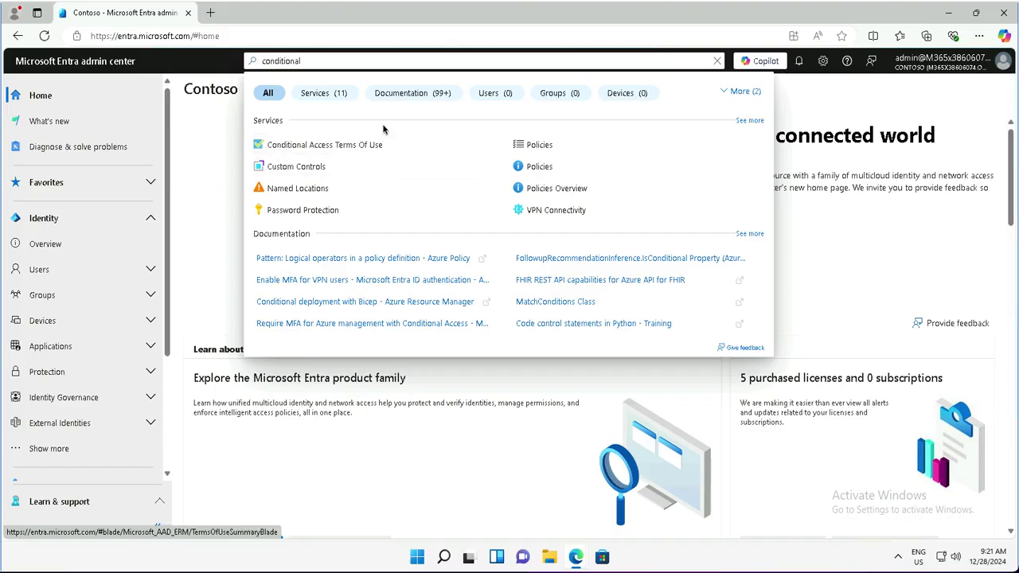
pyautogui.write('a')
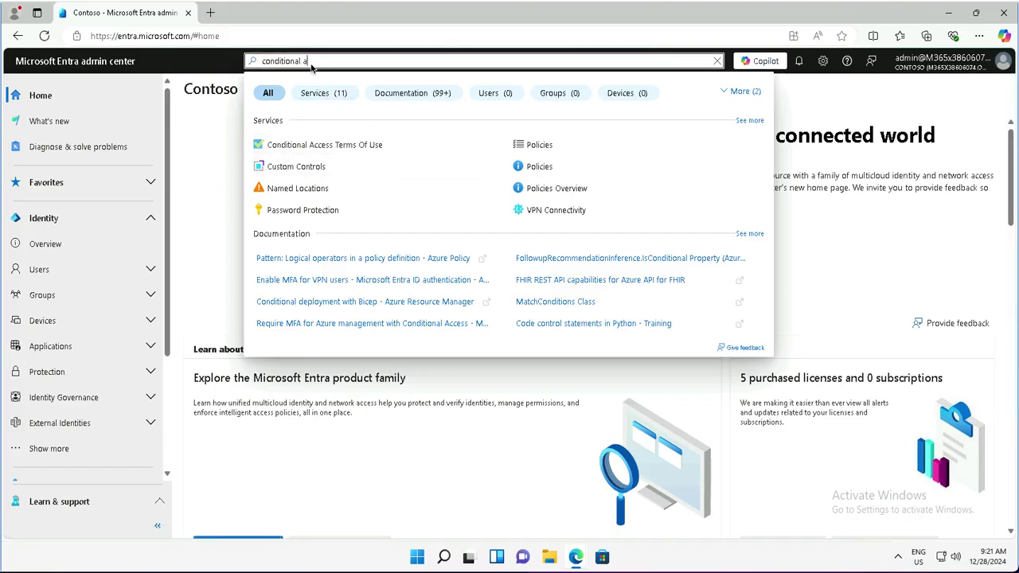
pyautogui.write('ccess')
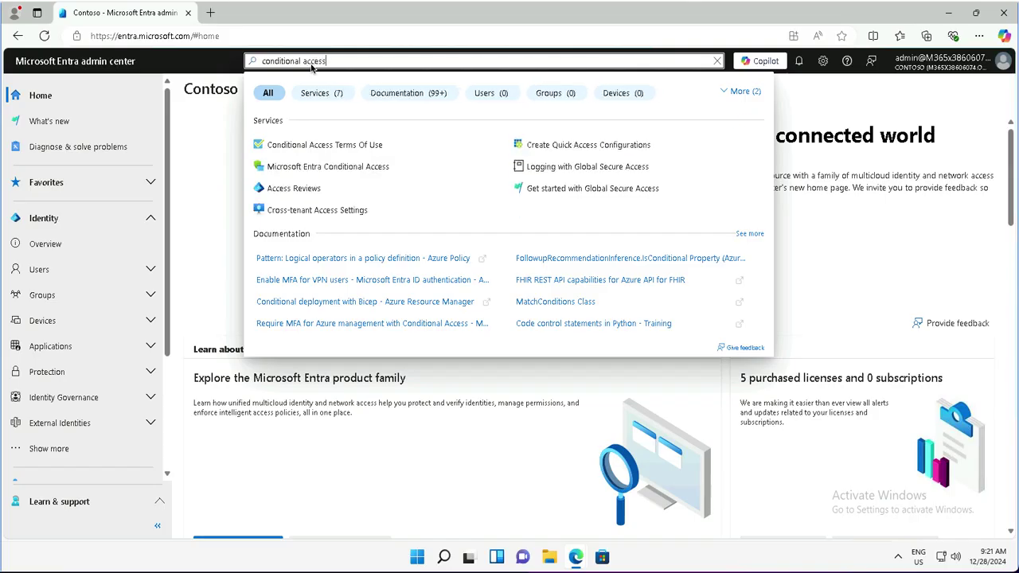
pyautogui.click(346, 167)
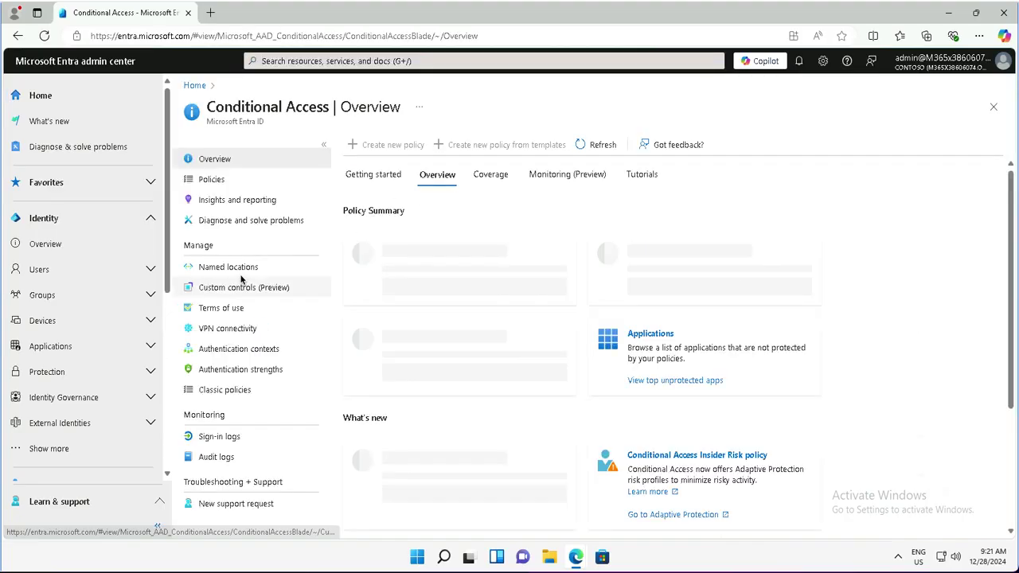
pyautogui.click(227, 183)
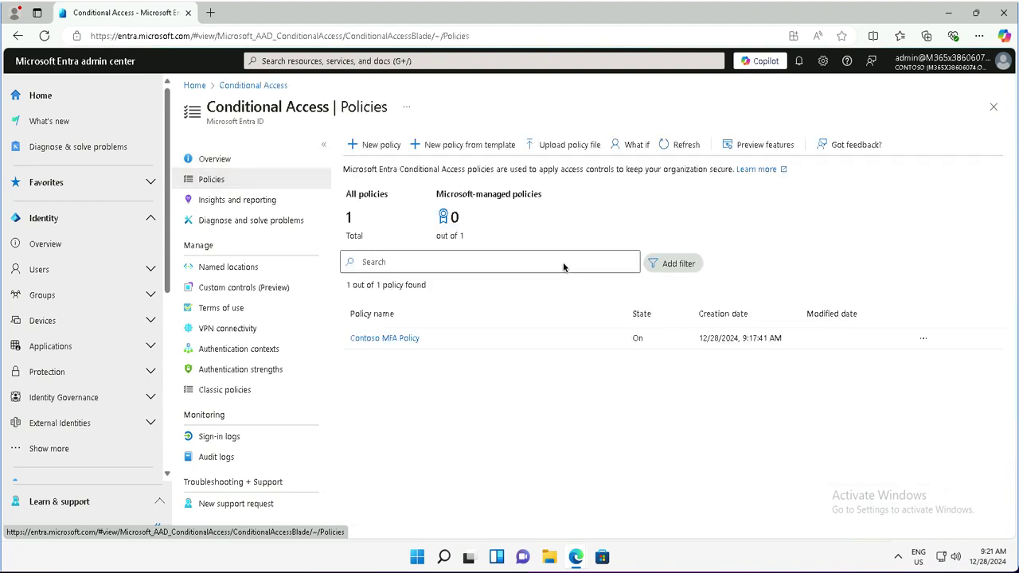
# Delete Contoso MFA Policy from its row menu and confirm the permanent deletion
pyautogui.click(923, 338)
pyautogui.click(931, 360)
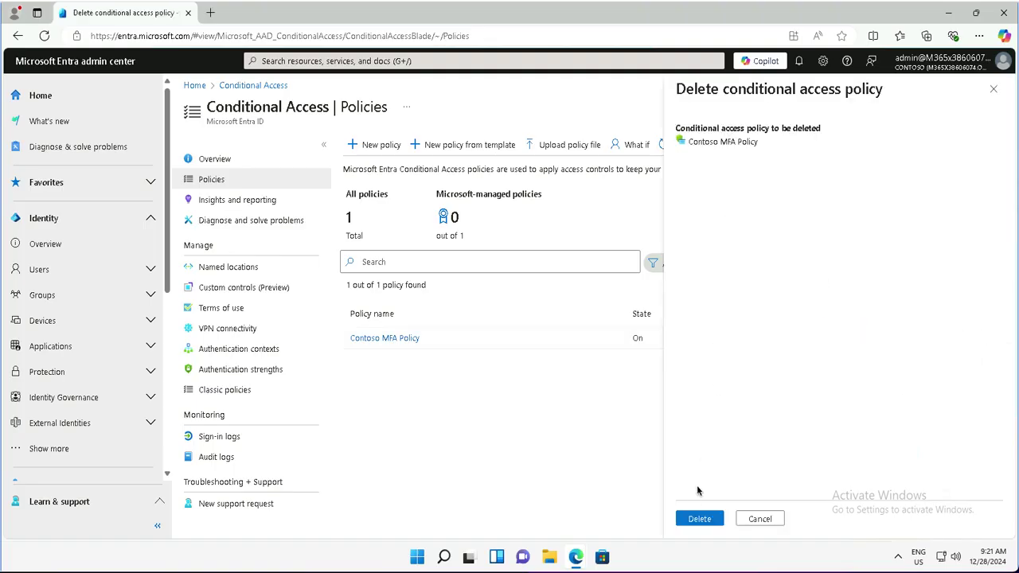
pyautogui.click(698, 519)
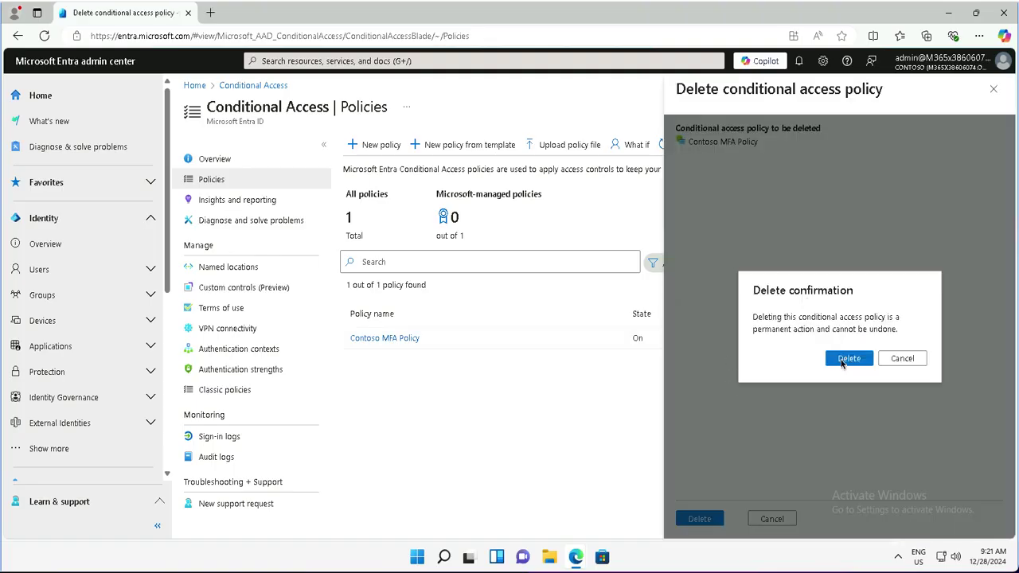
pyautogui.click(846, 359)
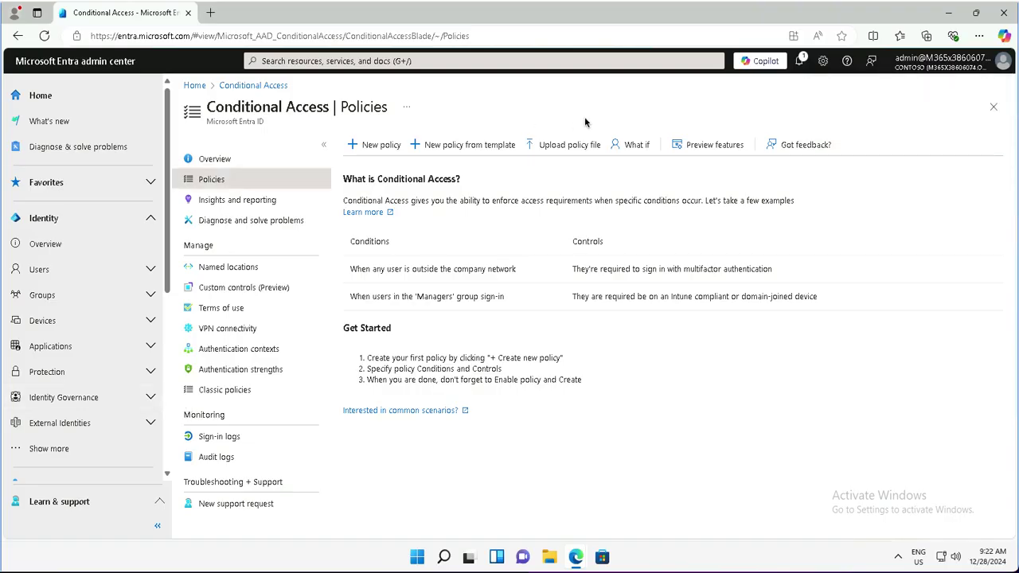
pyautogui.click(991, 66)
# Sign the admin out of Microsoft Entra and close the Edge window
pyautogui.click(991, 90)
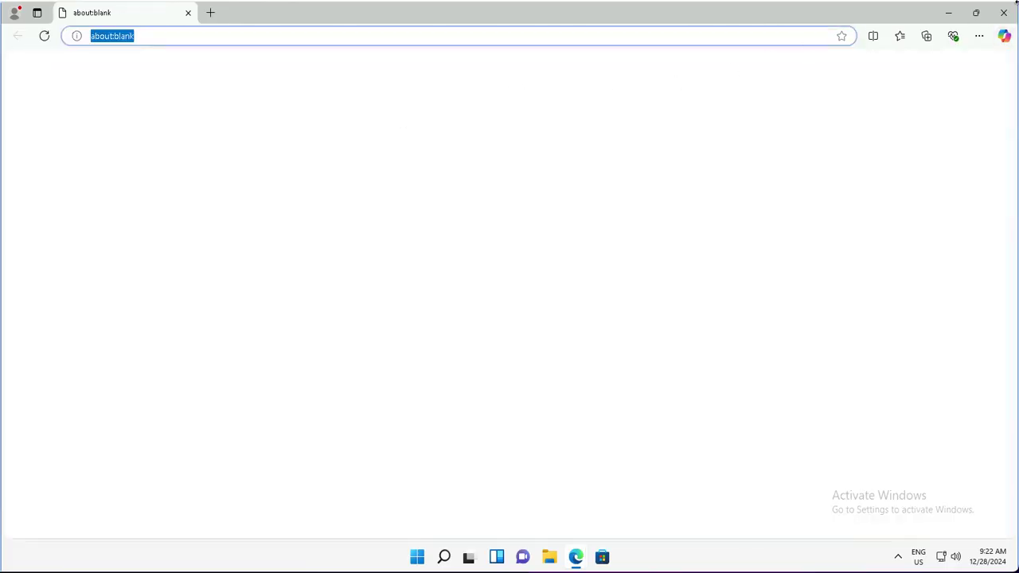
pyautogui.click(1009, 9)
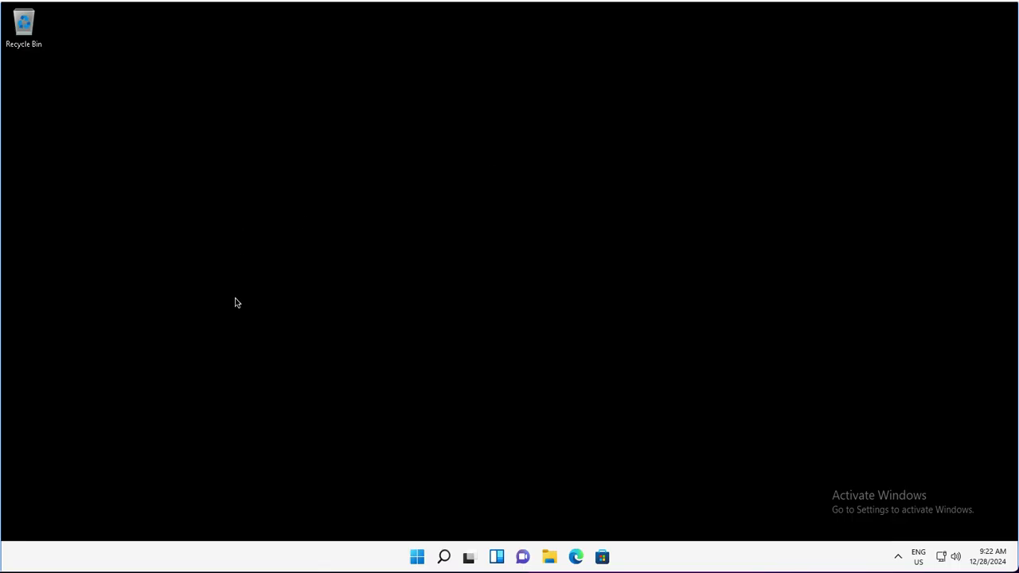